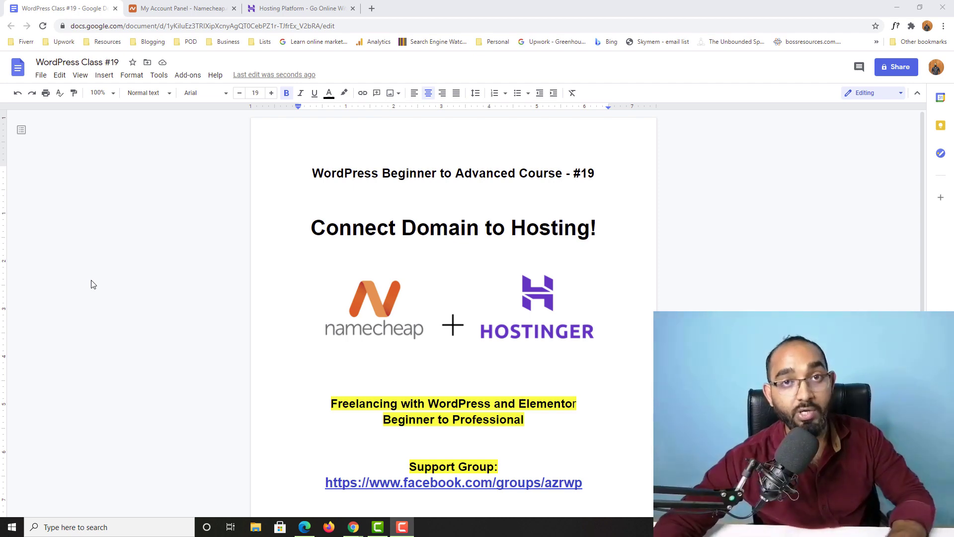
Step: Switch from the Google Docs course notes to the Namecheap account dashboard tab
left_click(162, 5)
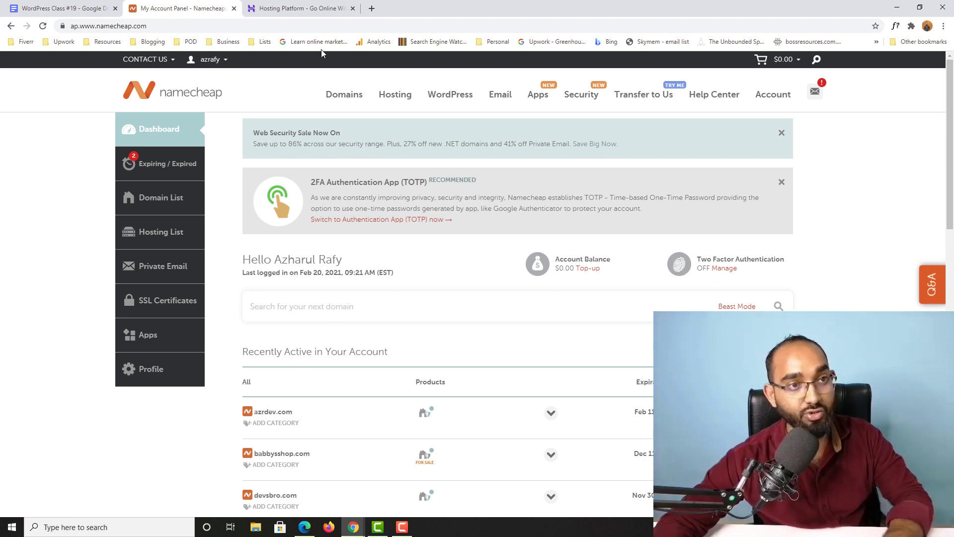
Step: Move between the Namecheap and Hostinger tabs, then log in to Hostinger's hPanel
left_click(314, 6)
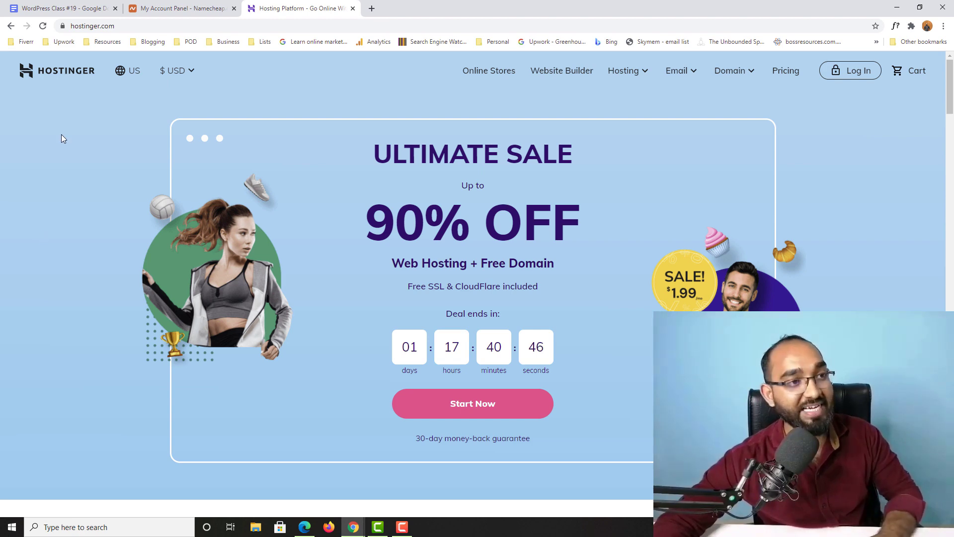
left_click(153, 6)
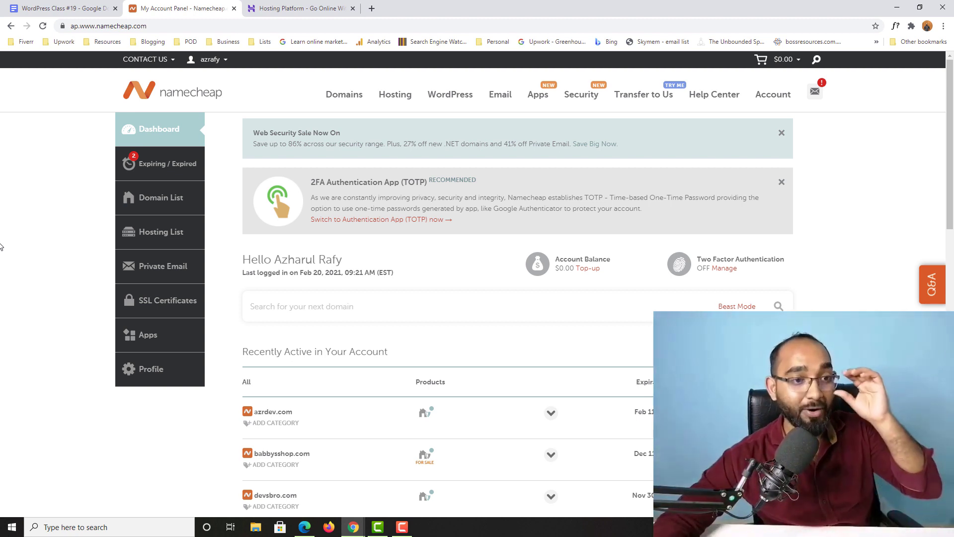
left_click(273, 6)
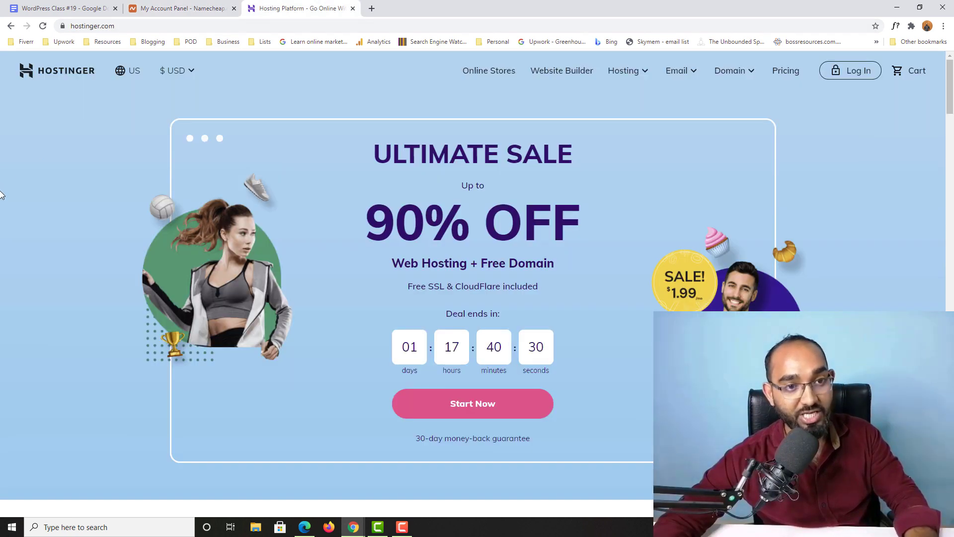
left_click(854, 74)
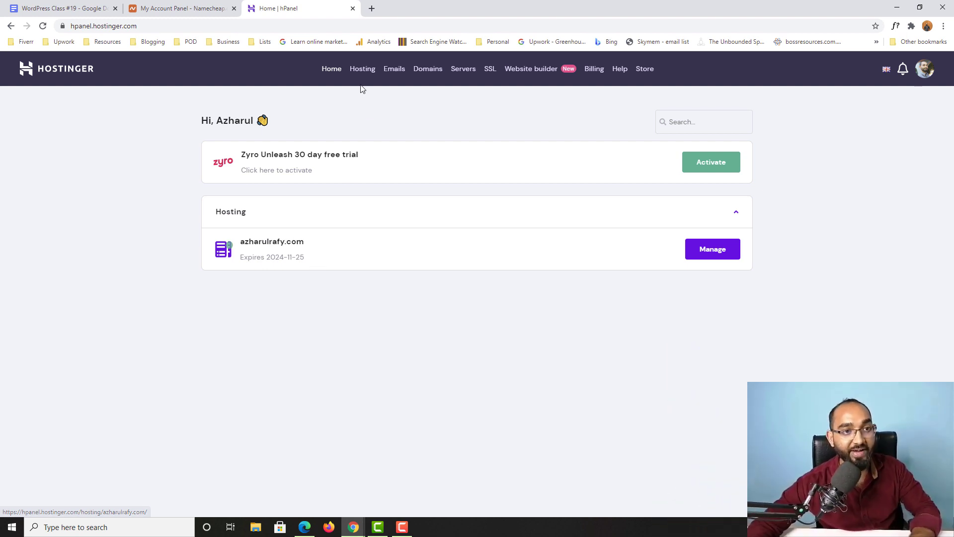
Step: Go to Hosting and start adding a new website to the Business plan
left_click(361, 76)
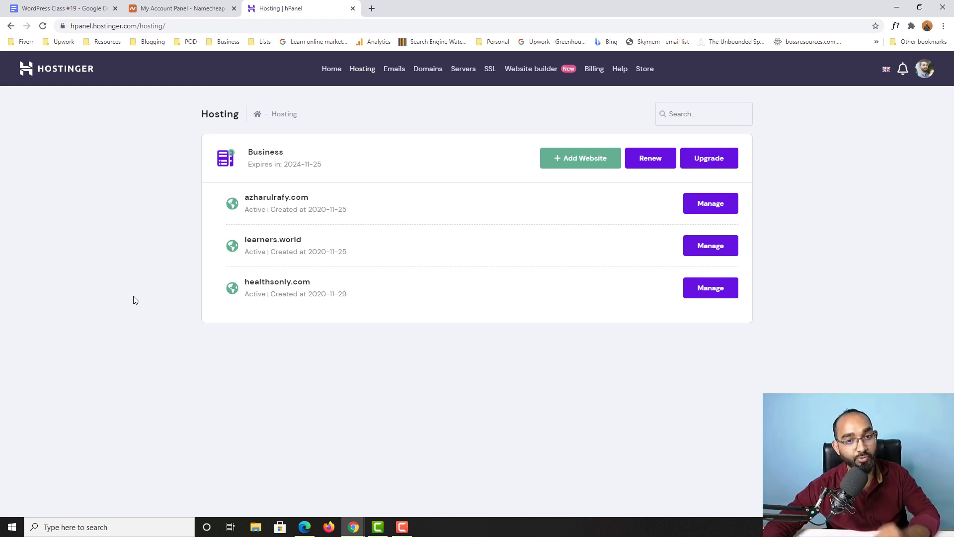
left_click(577, 167)
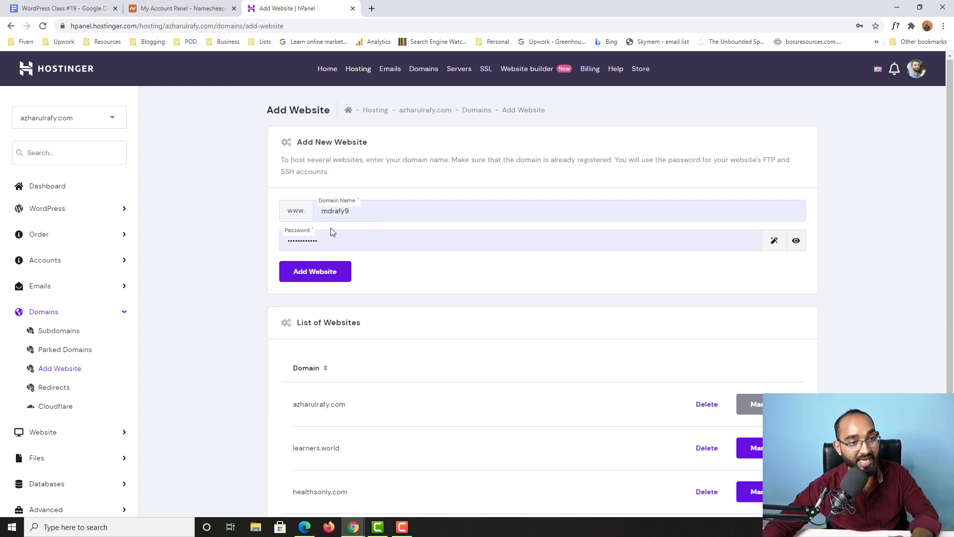
Step: Clear the autofilled password and domain name from the Add Website form
double_click(342, 237)
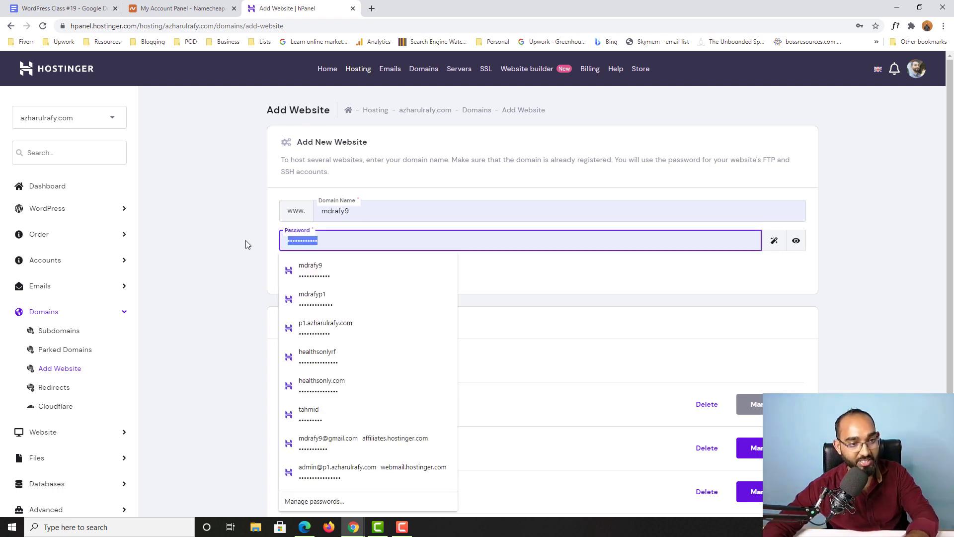
key("BackSpace")
double_click(365, 207)
key("BackSpace")
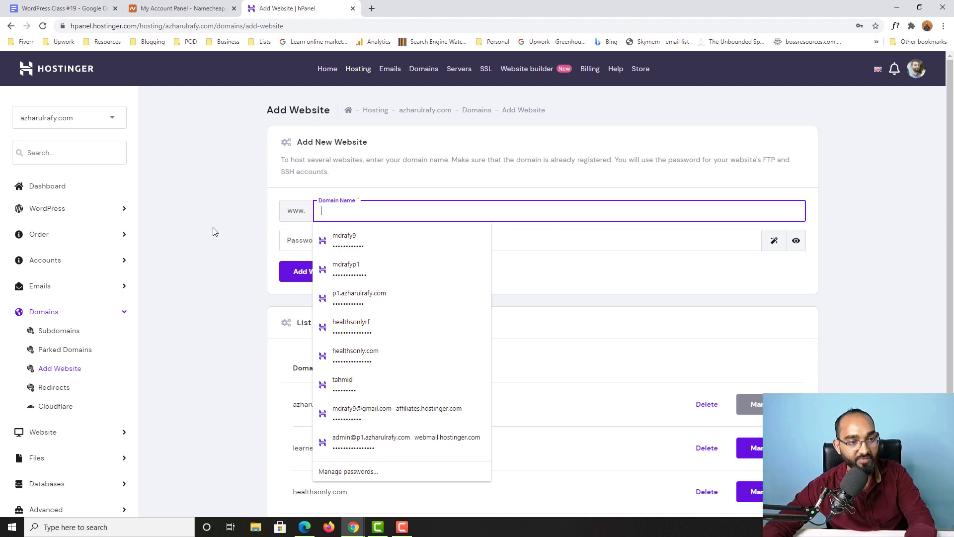
left_click(224, 231)
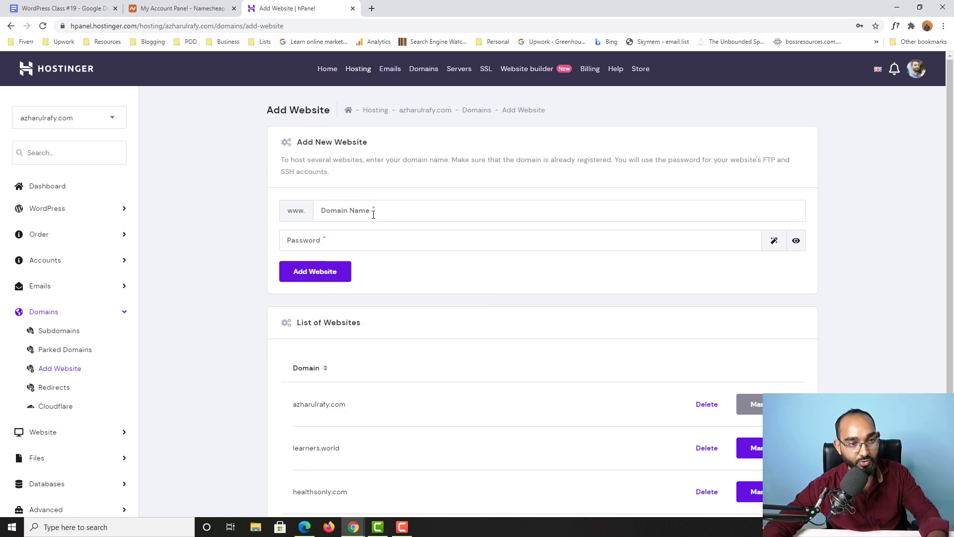
Step: Copy azrdev.com from Namecheap and paste it into the Domain Name field
left_click(194, 7)
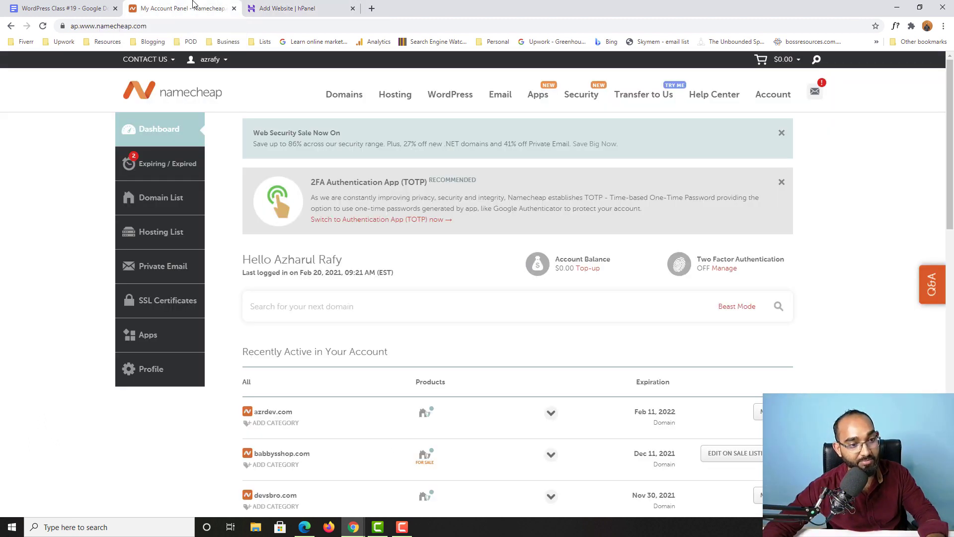
left_click_drag(254, 412, 293, 412)
right_click(289, 411)
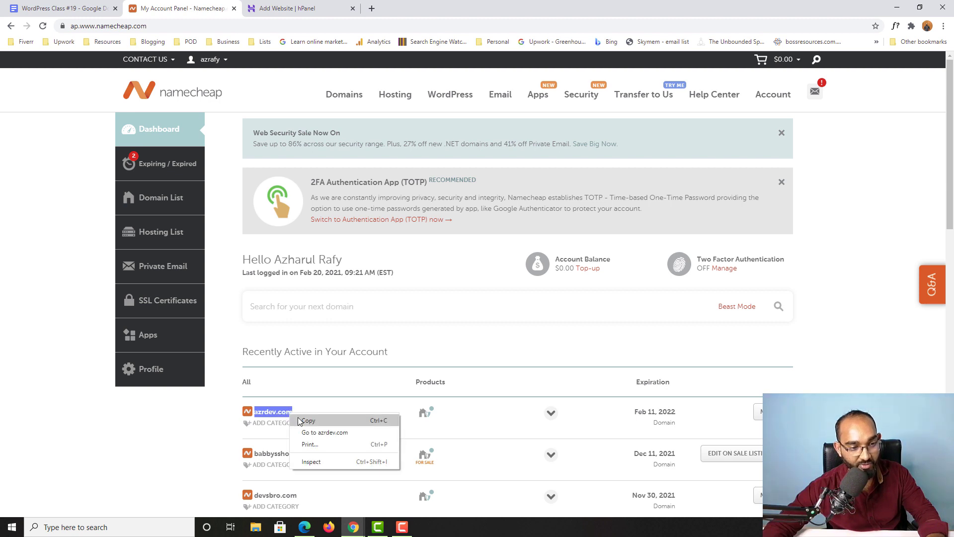
left_click(304, 419)
left_click(287, 9)
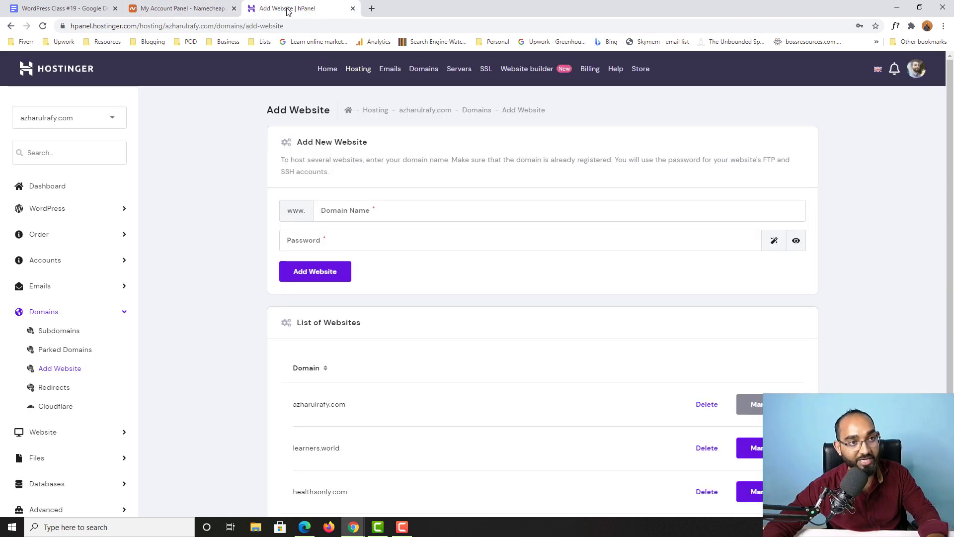
left_click(365, 212)
right_click(365, 213)
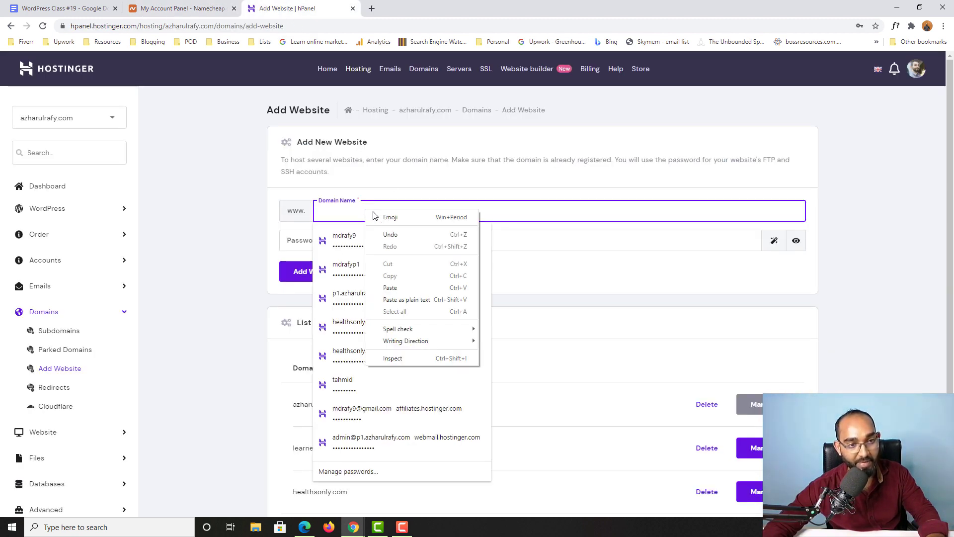
left_click(390, 289)
left_click(243, 218)
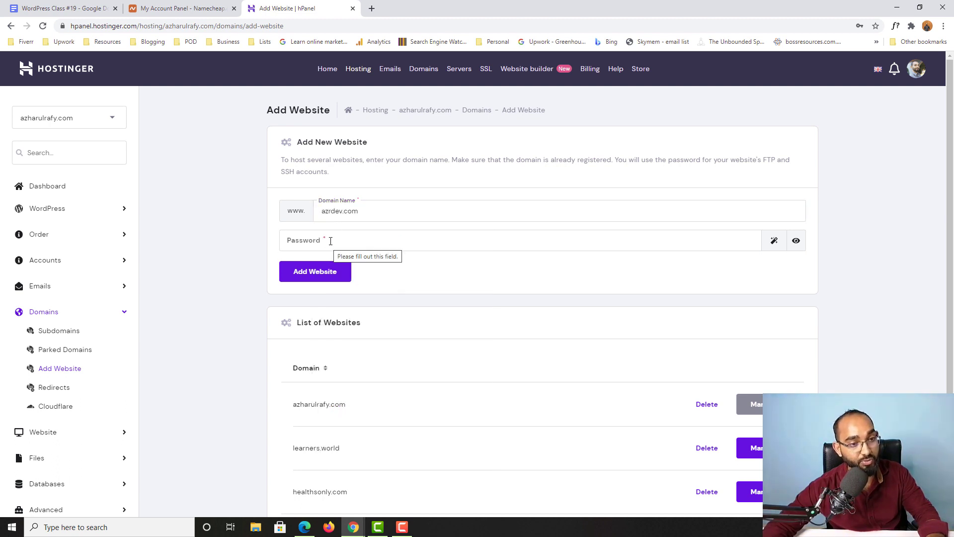
Step: Enter a new password for the website
left_click(294, 244)
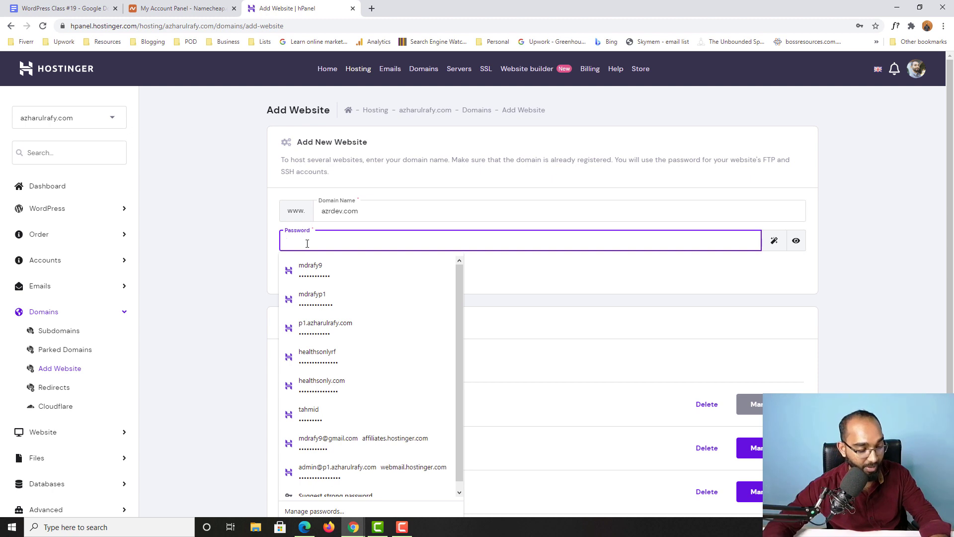
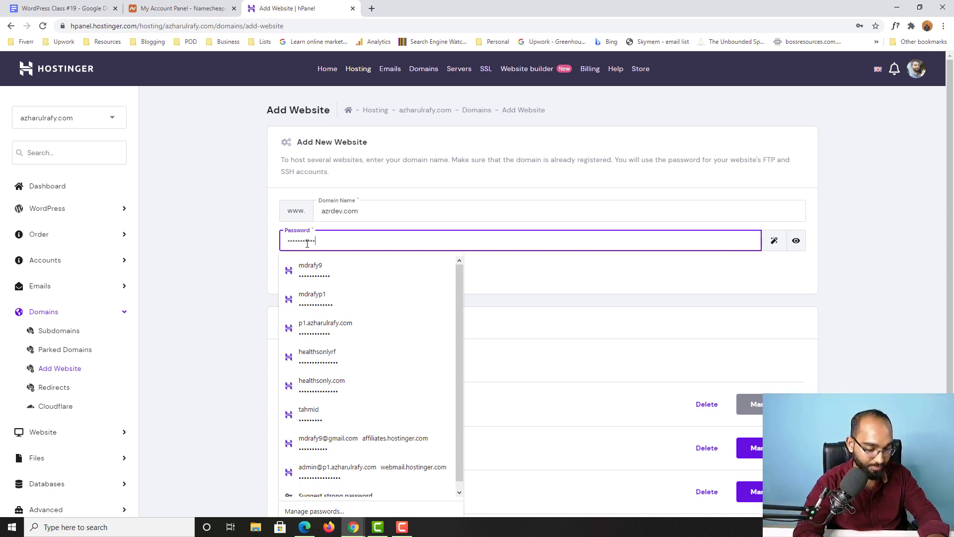
left_click(267, 212)
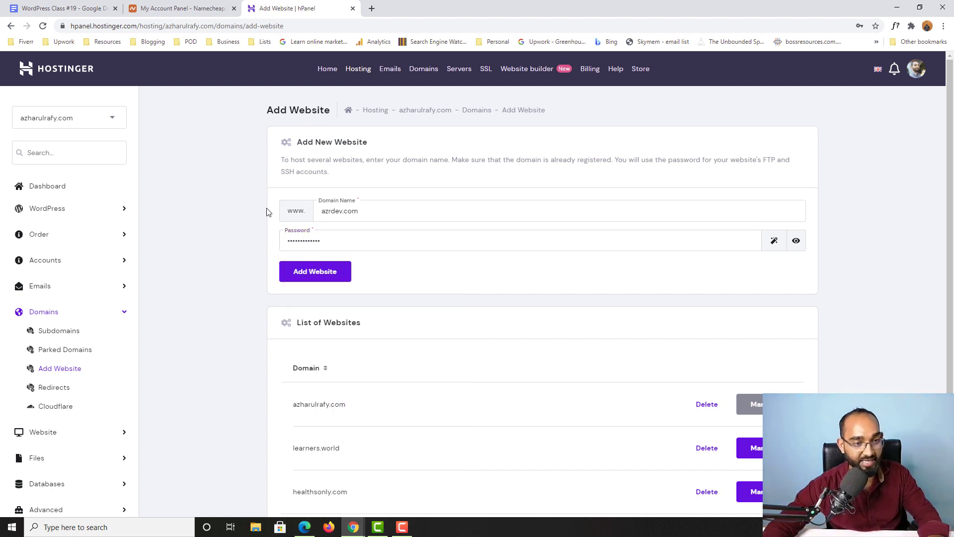
Step: Submit azrdev.com and scroll down to find it in the List of Websites
left_click(305, 278)
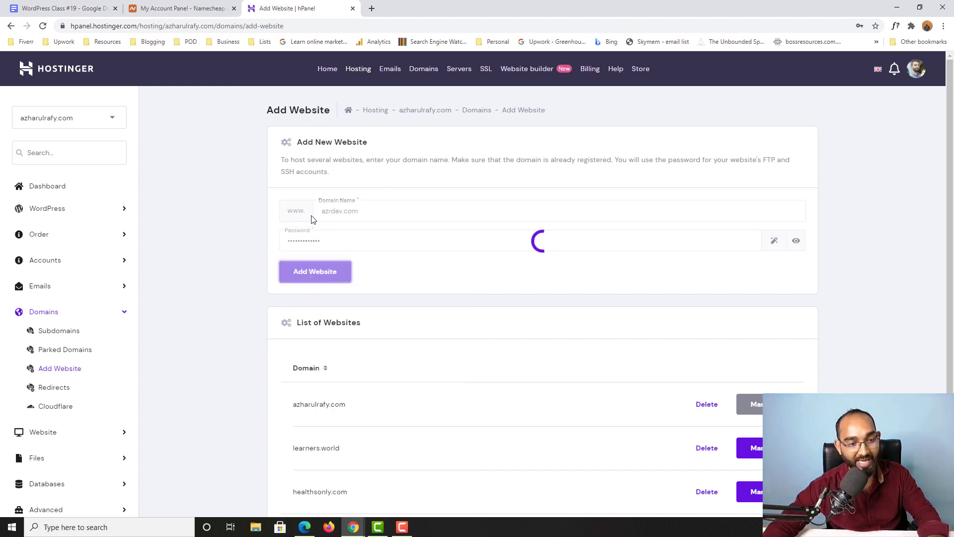
scroll(259, 318, "down", 1)
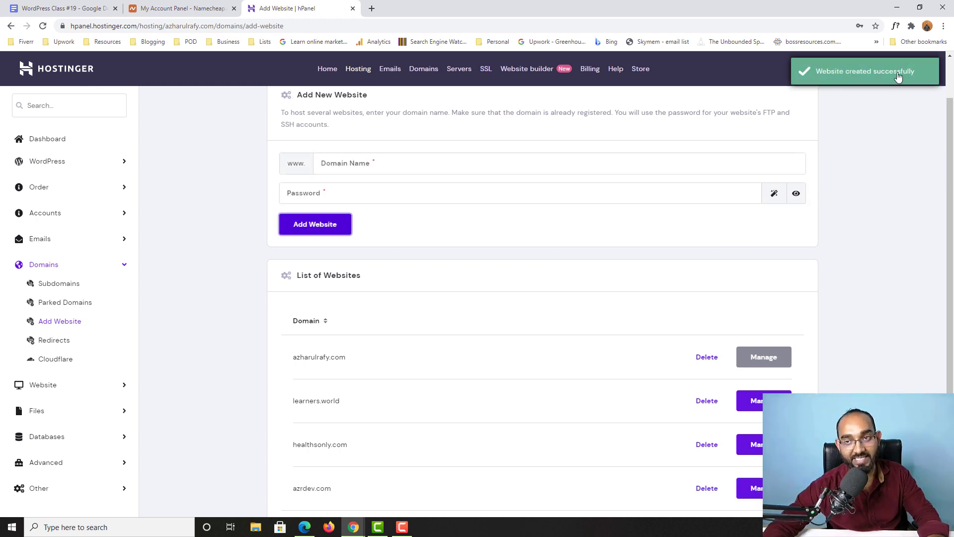
scroll(538, 387, "down", 1)
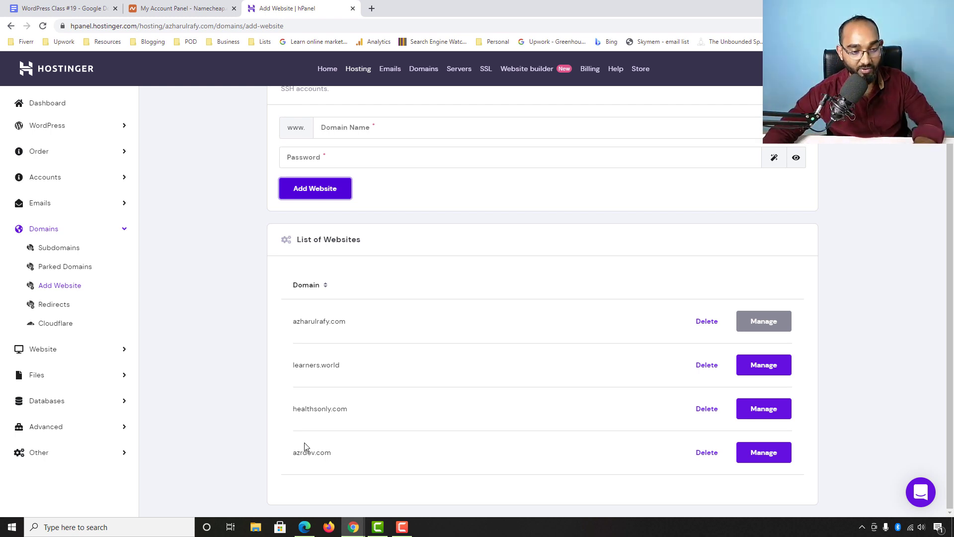
Step: Open azrdev.com's hosting page, select ns1.dns-parking.com, and switch to Namecheap
left_click(771, 455)
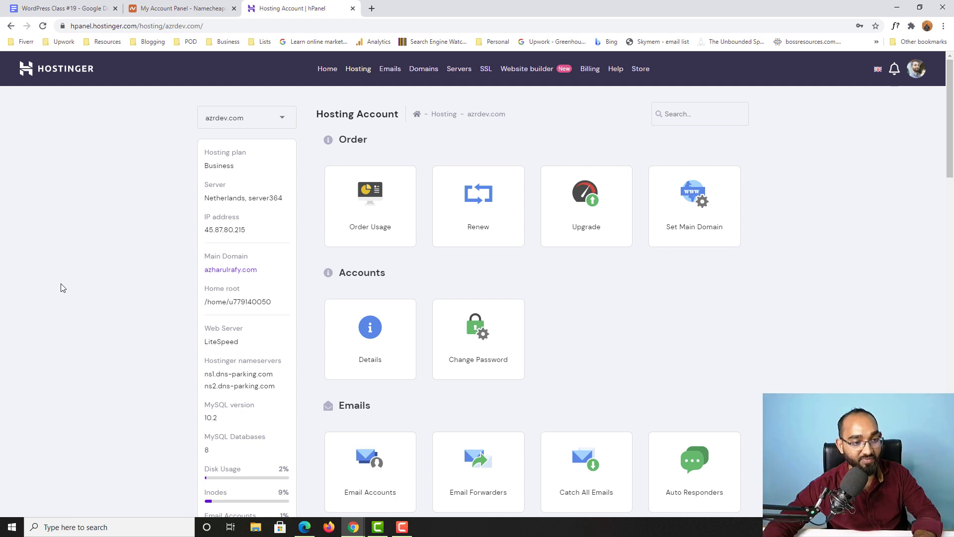
left_click_drag(204, 360, 278, 361)
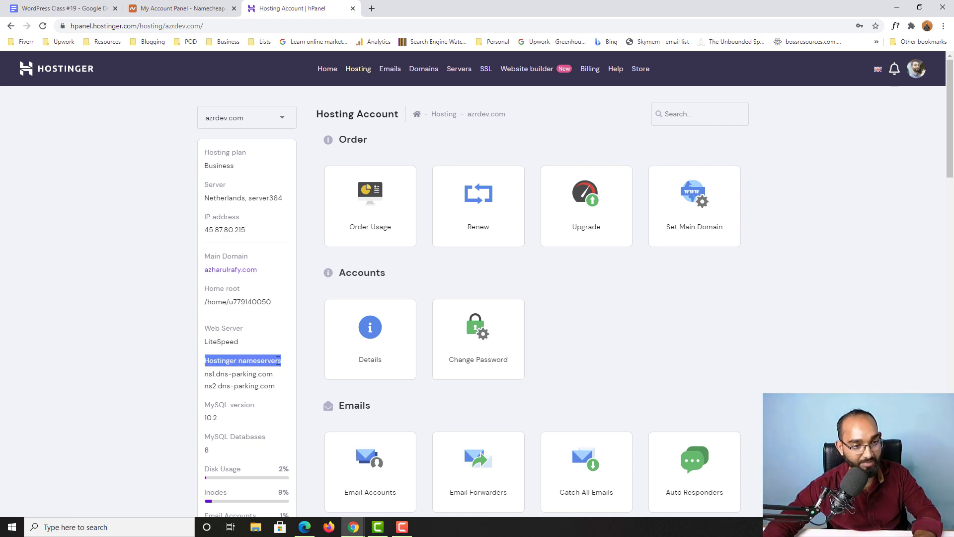
double_click(210, 373)
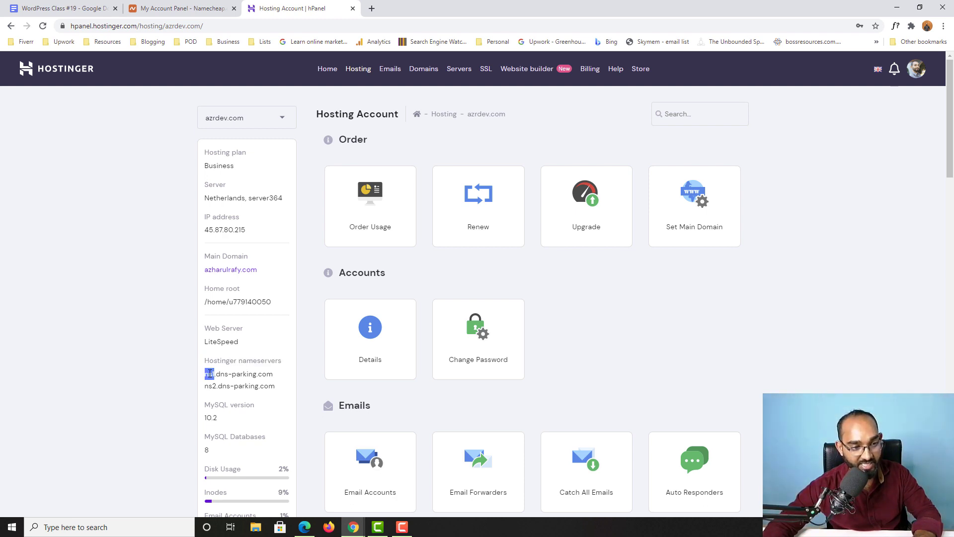
left_click_drag(209, 374, 272, 373)
left_click_drag(204, 386, 266, 385)
left_click(218, 384)
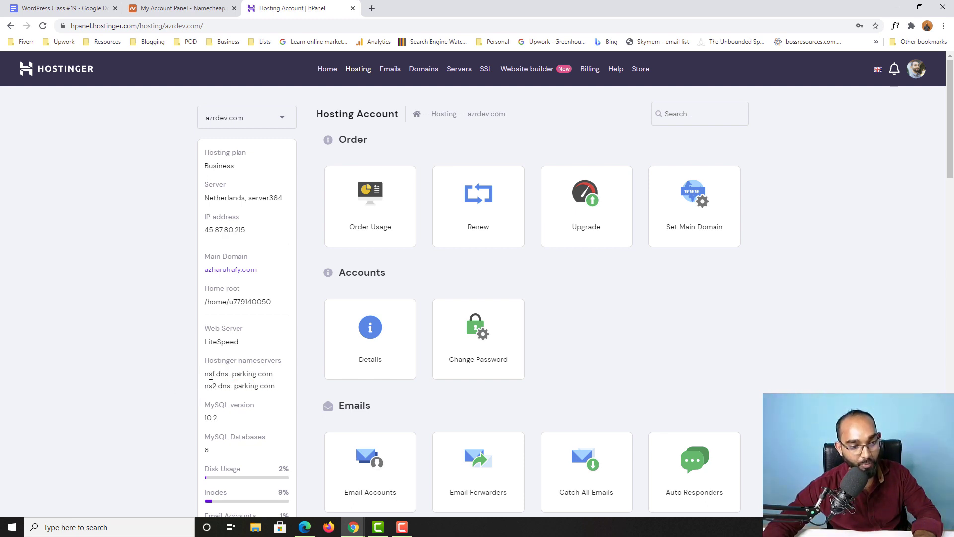
left_click_drag(210, 377, 264, 377)
left_click(212, 4)
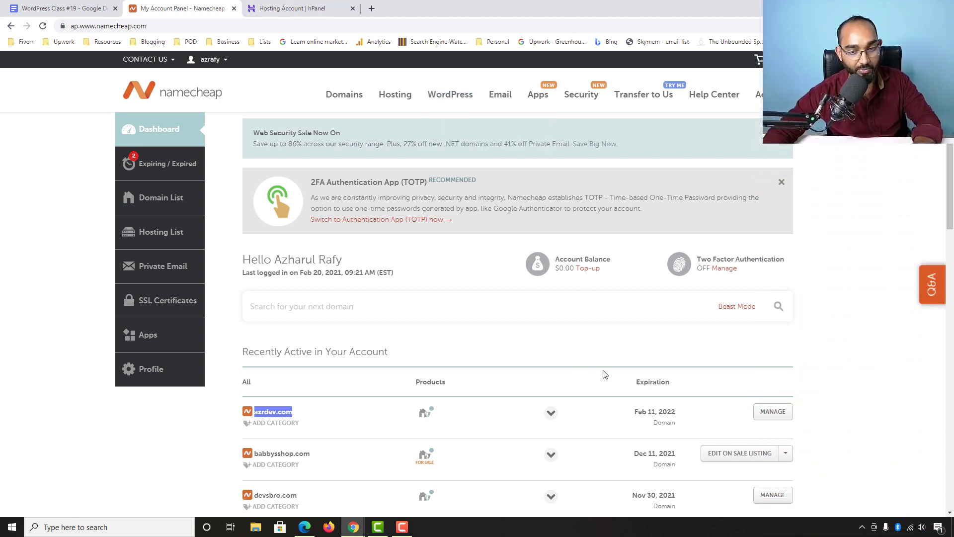
Step: Set azrdev.com's nameservers in Namecheap to Custom DNS
left_click(773, 412)
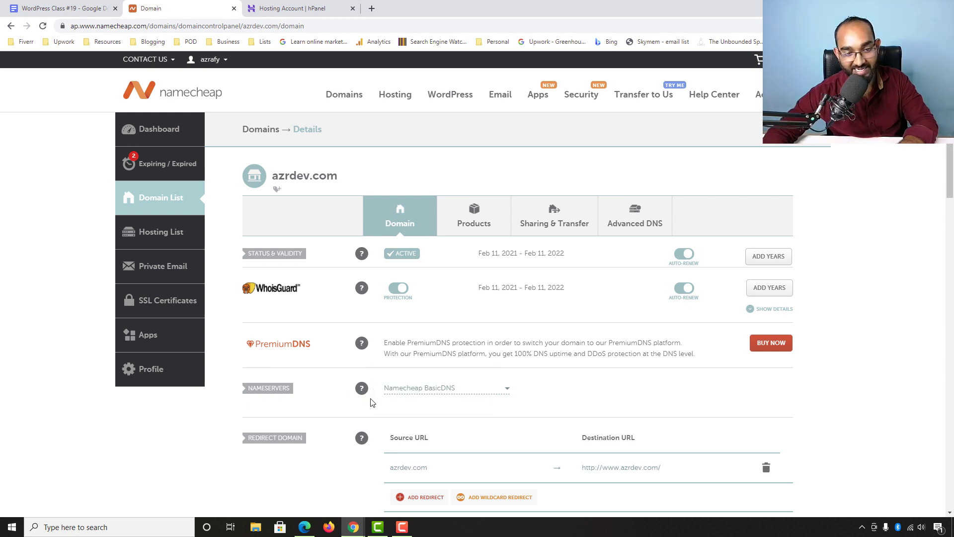
left_click(459, 391)
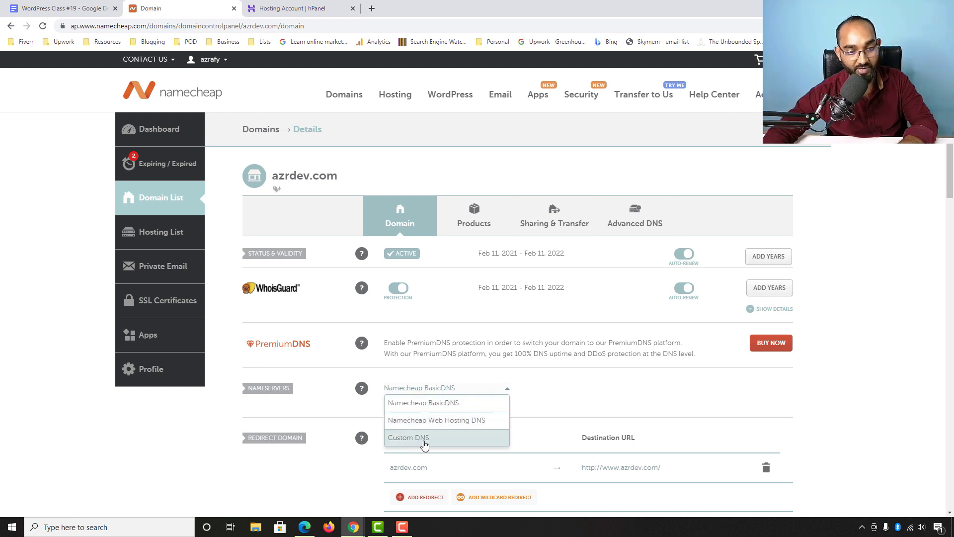
left_click(425, 438)
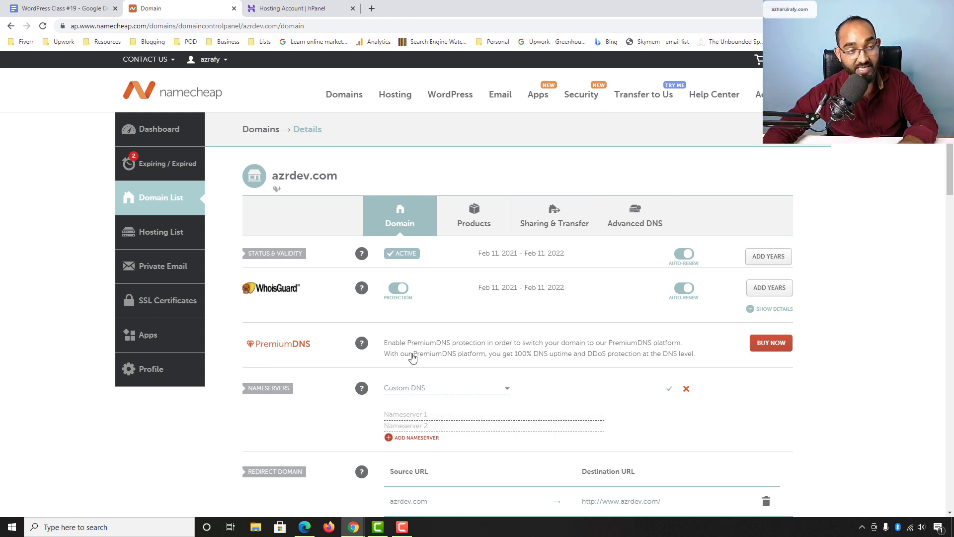
Step: Copy ns1.dns-parking.com from the hPanel hosting page and return to Namecheap
left_click(297, 7)
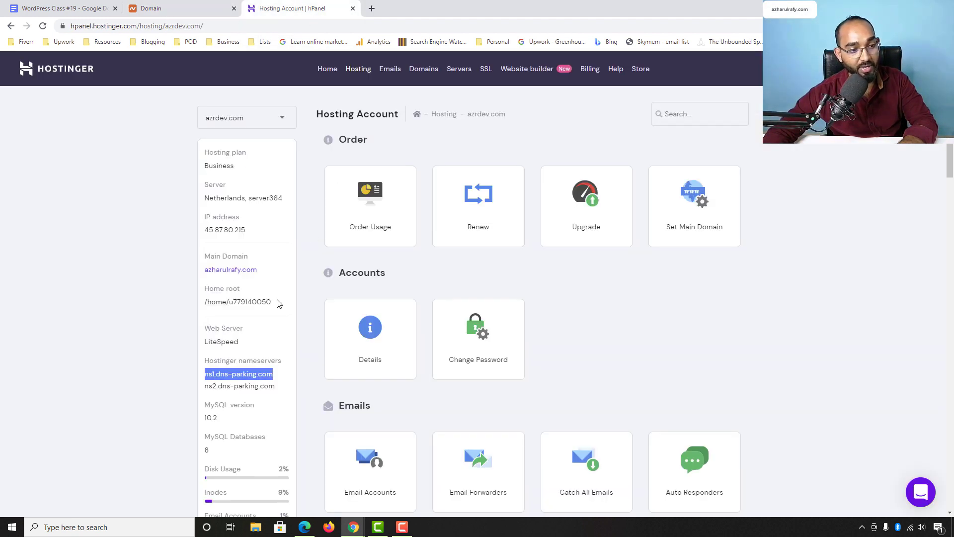
left_click(207, 377)
left_click_drag(207, 375, 273, 375)
right_click(262, 377)
left_click(273, 383)
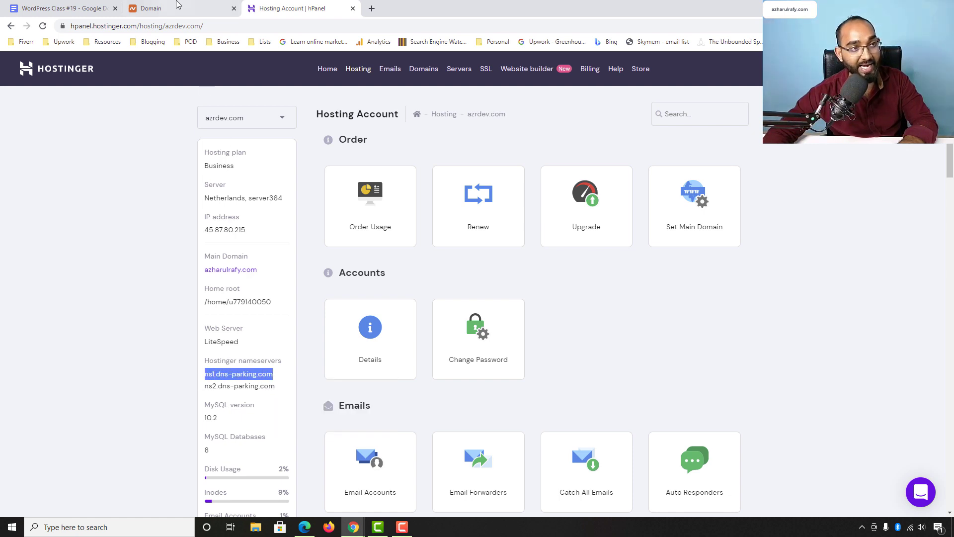
left_click(149, 8)
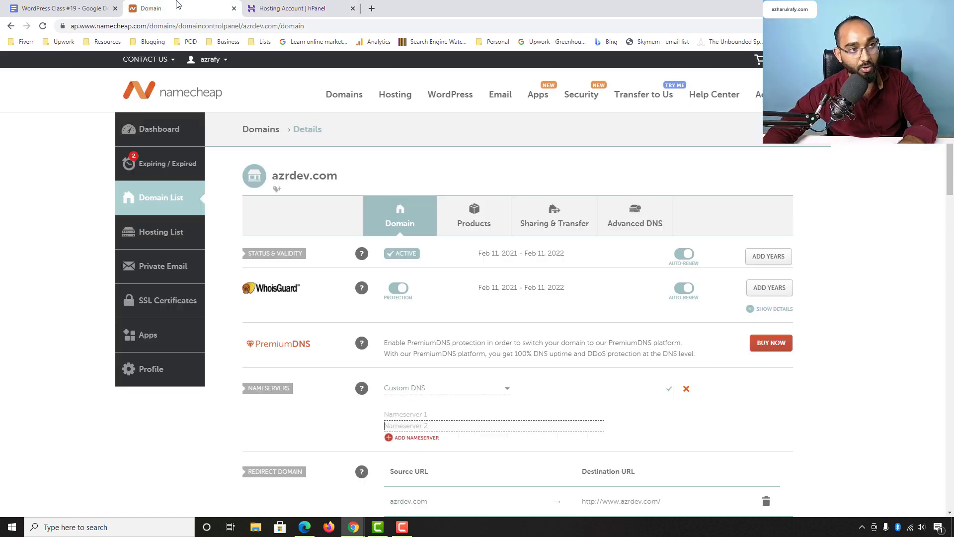
Step: Paste ns1.dns-parking.com into Nameserver 1 and copy ns2.dns-parking.com from hPanel
right_click(404, 411)
left_click(428, 333)
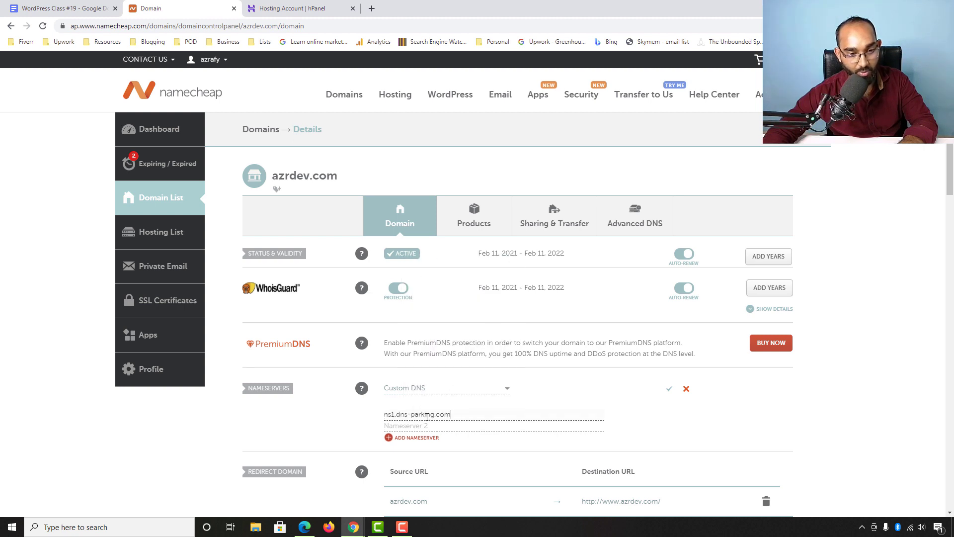
left_click(315, 8)
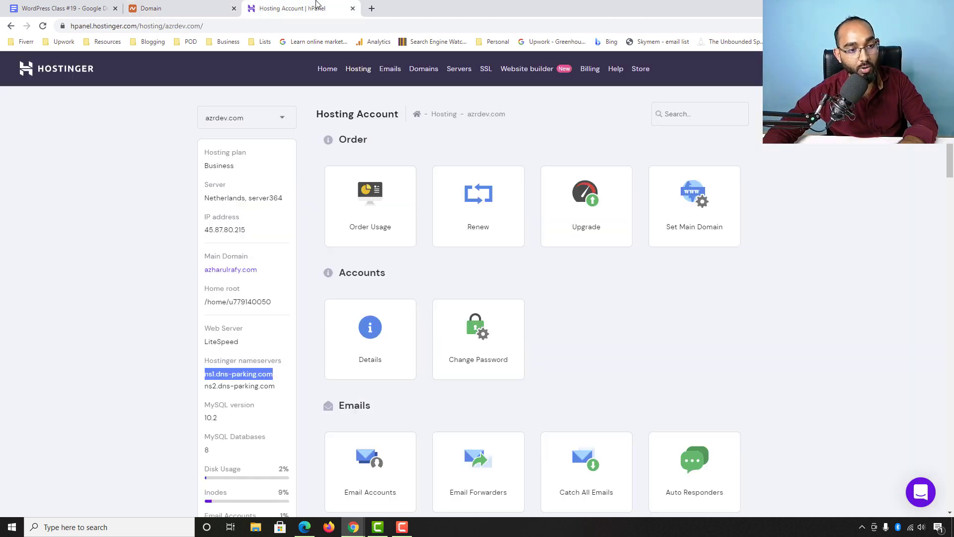
left_click_drag(206, 386, 262, 387)
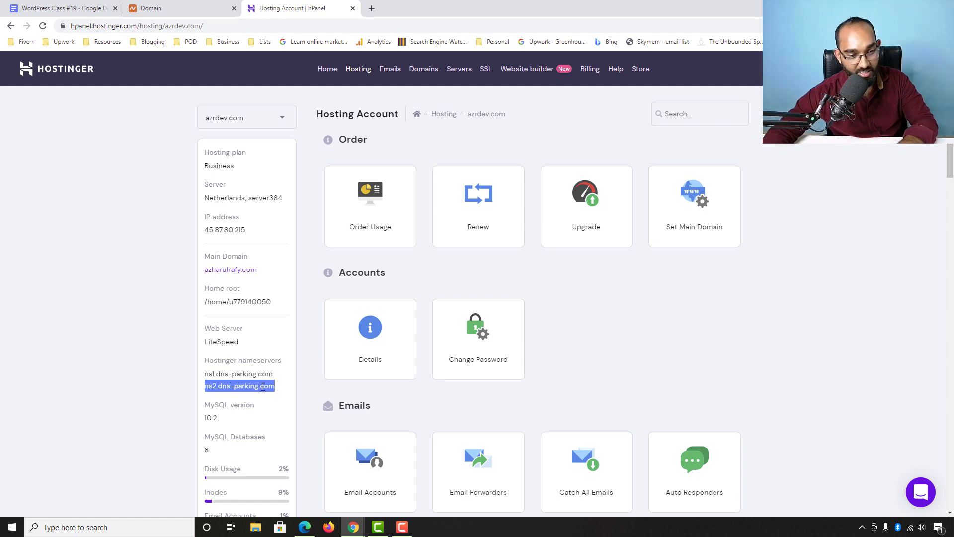
right_click(262, 387)
left_click(272, 393)
left_click(188, 8)
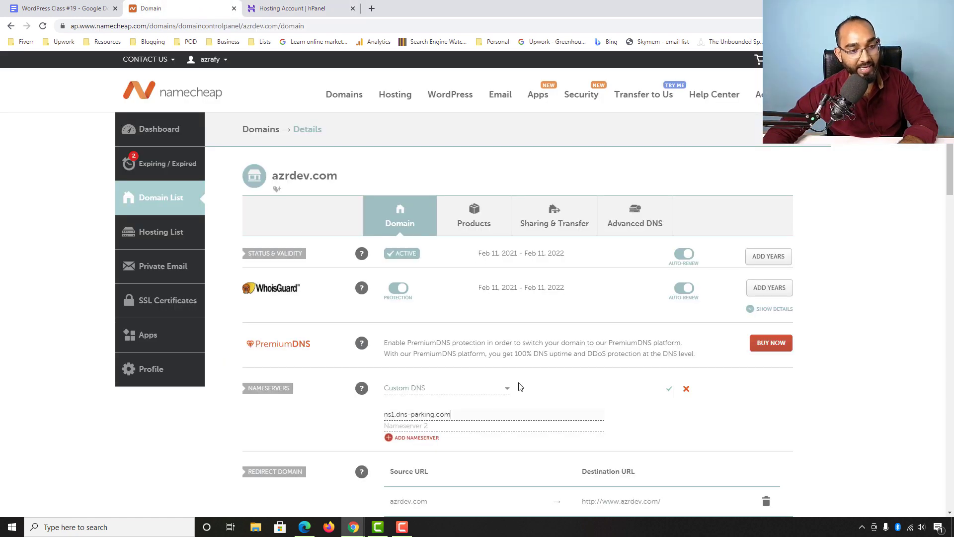
Step: Paste ns2.dns-parking.com into Nameserver 2, save, and return to hPanel
right_click(409, 427)
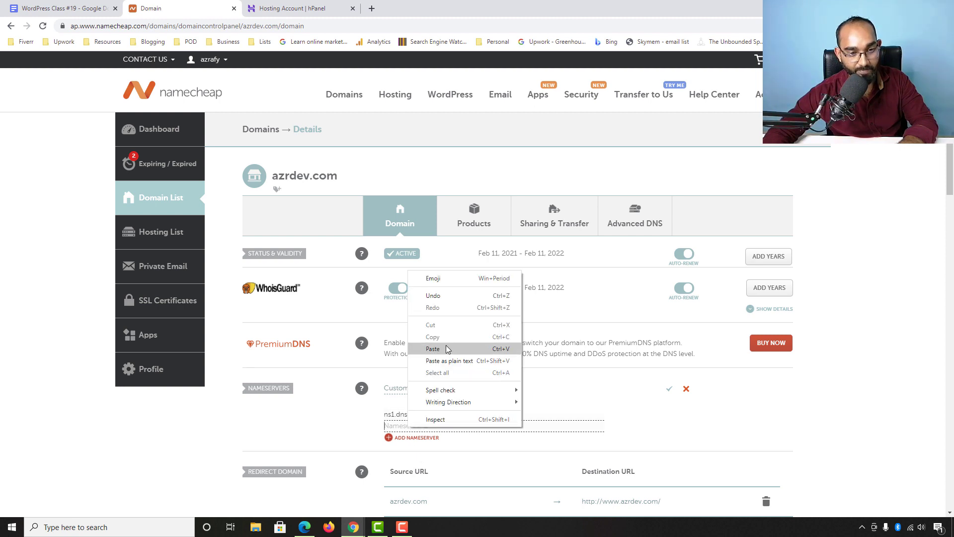
left_click(448, 345)
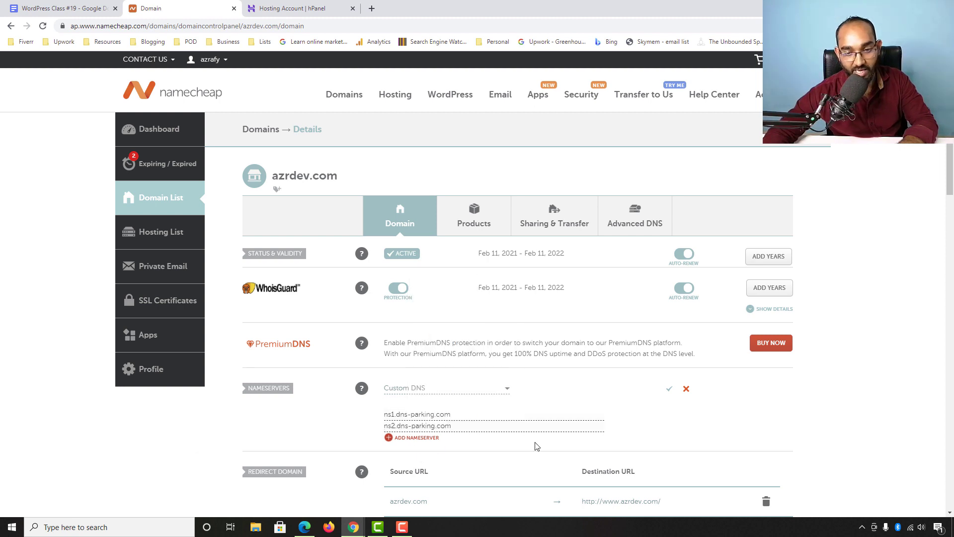
left_click(668, 394)
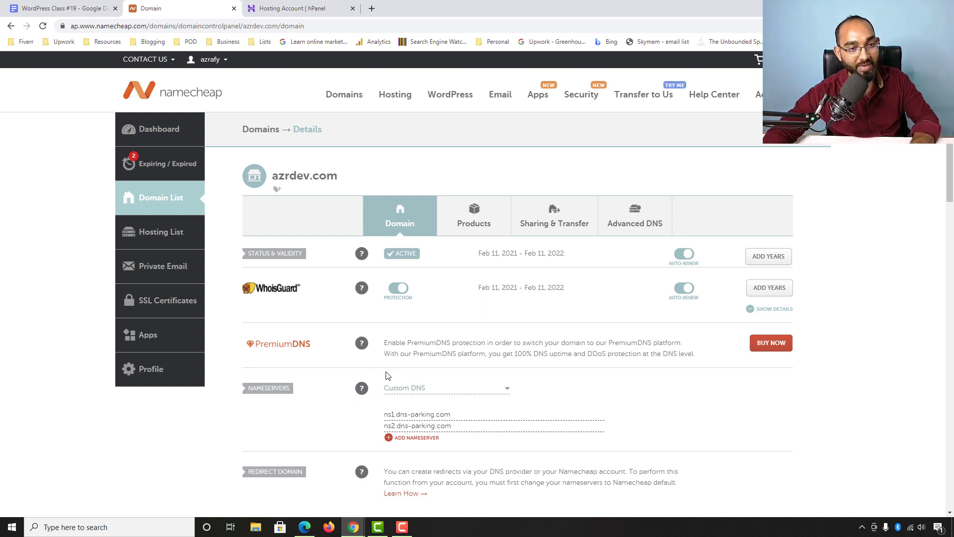
left_click(323, 4)
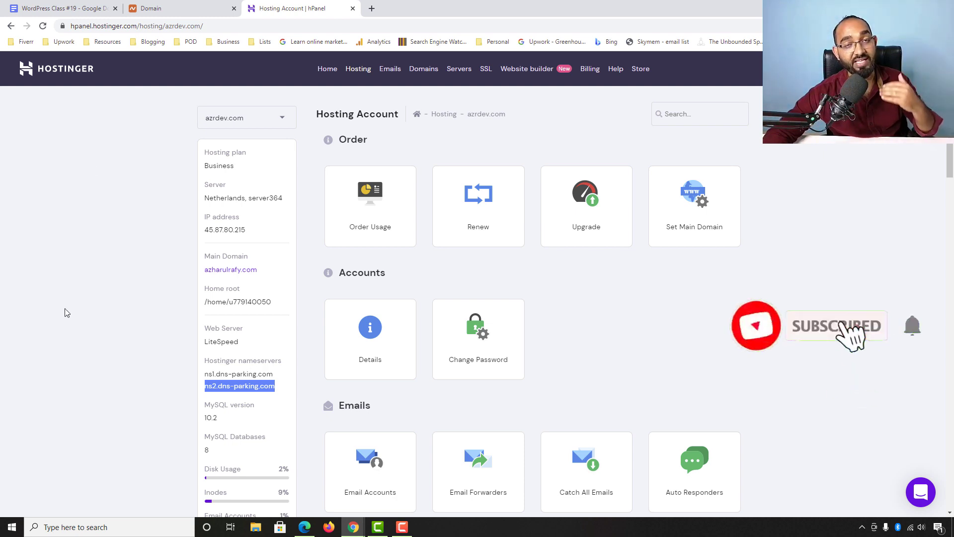
left_click(372, 8)
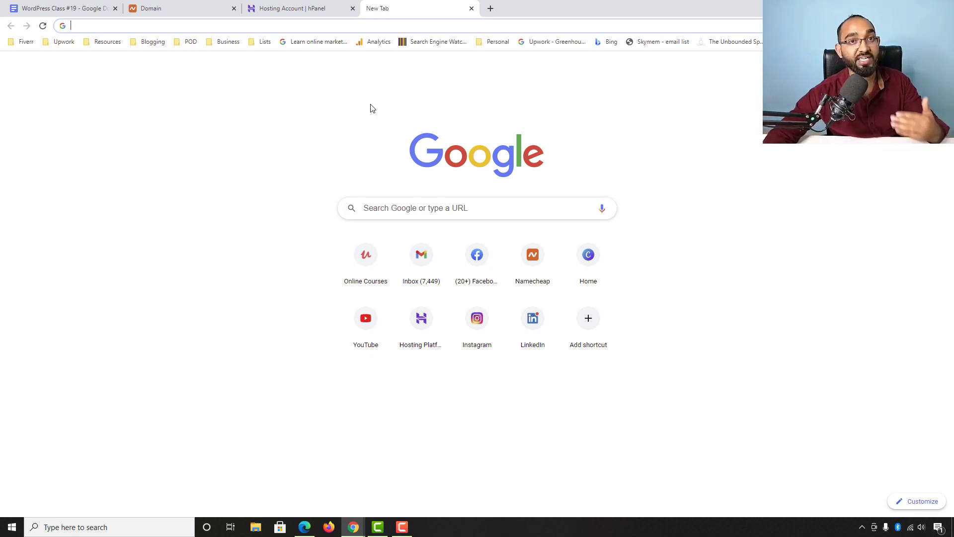
left_click(456, 27)
type("a")
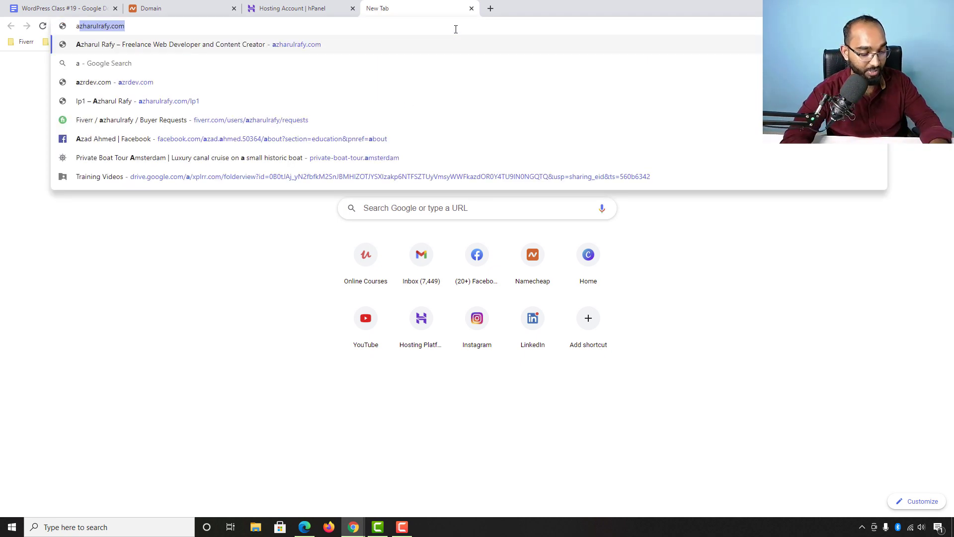
type("zrdev")
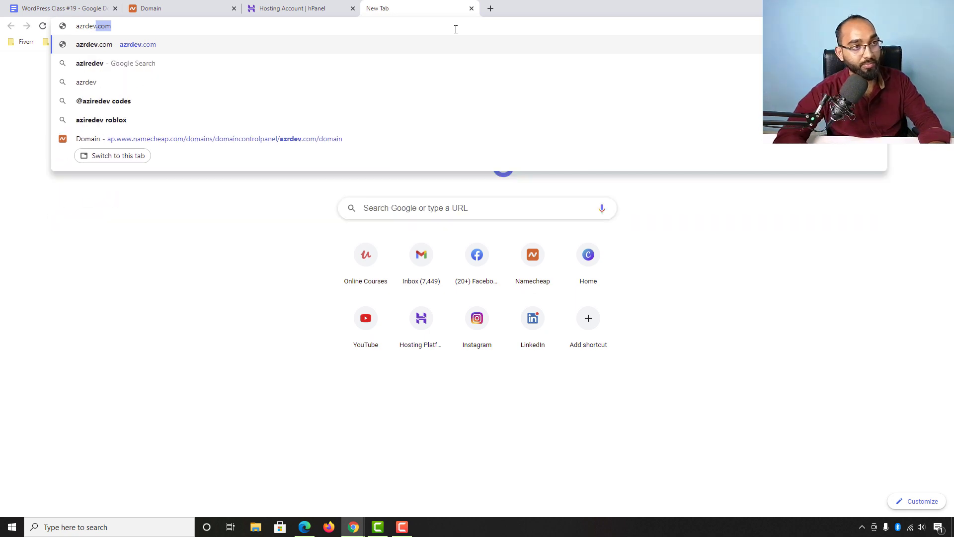
key("Return")
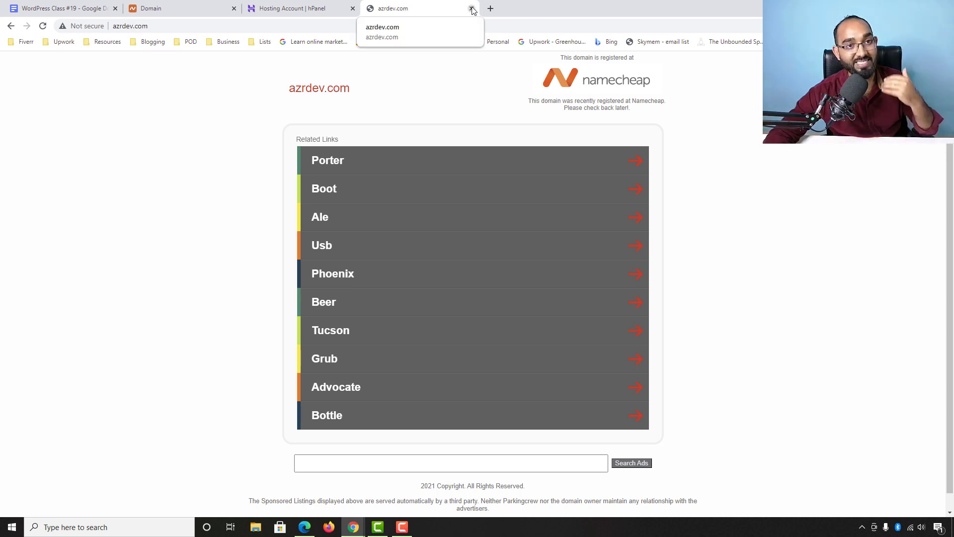
left_click(472, 8)
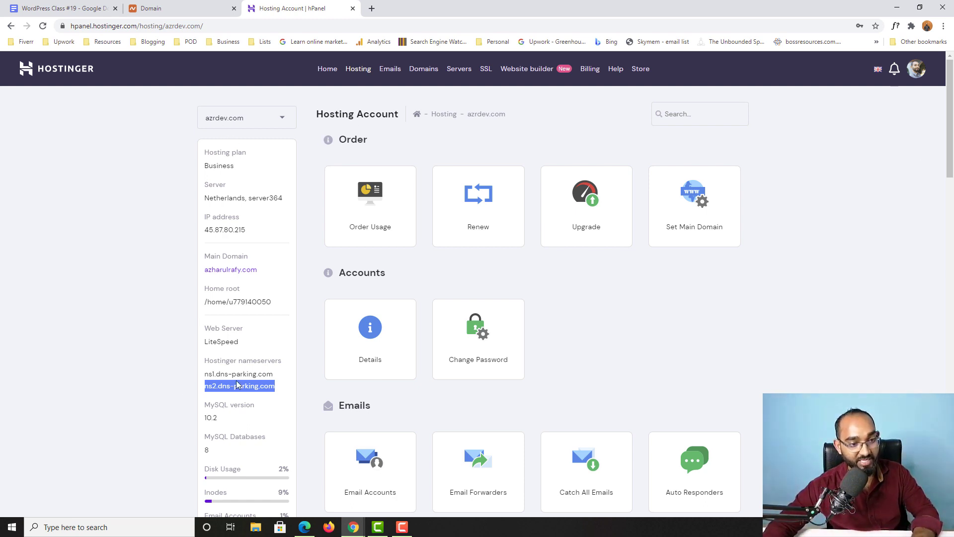
Step: Open the Auto Installer for azrdev.com and launch the WordPress installation
left_click_drag(951, 152, 952, 303)
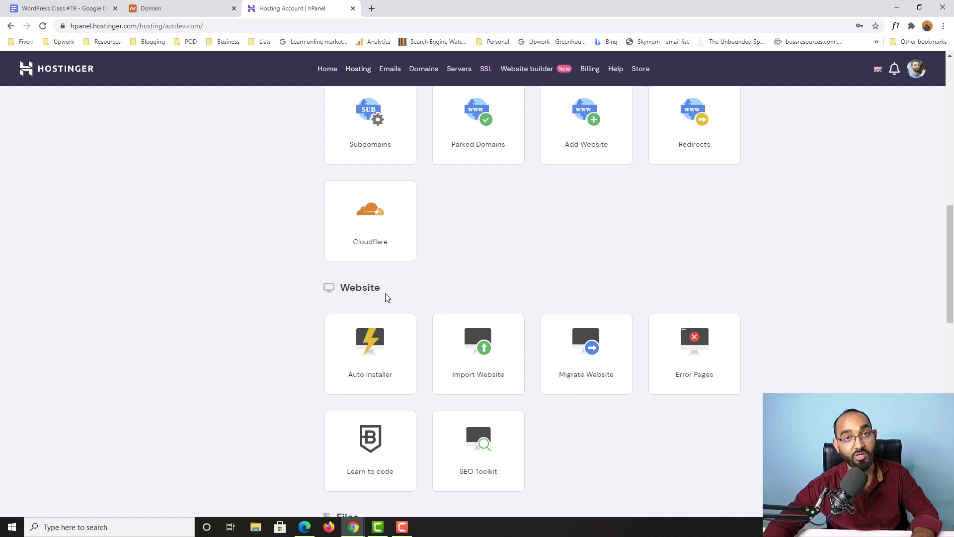
left_click(381, 386)
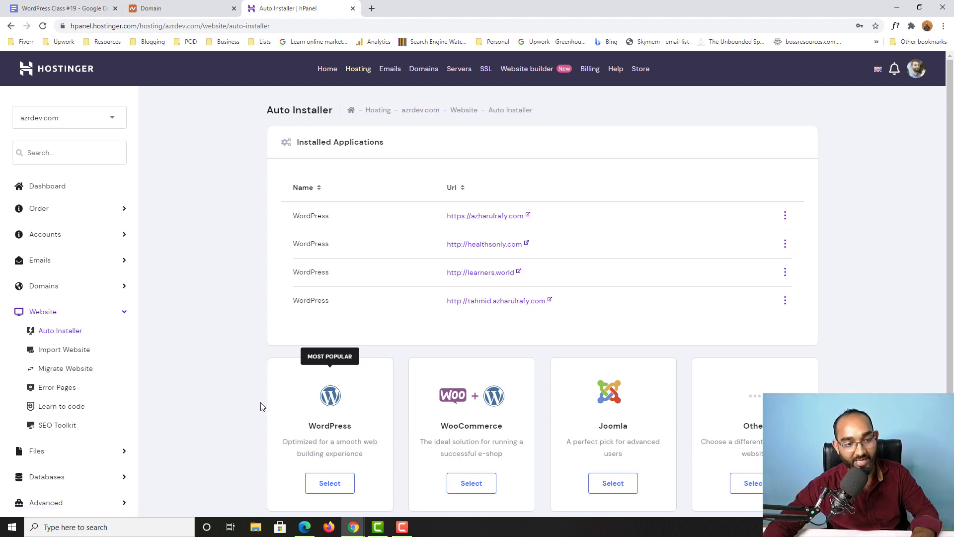
scroll(258, 395, "down", 1)
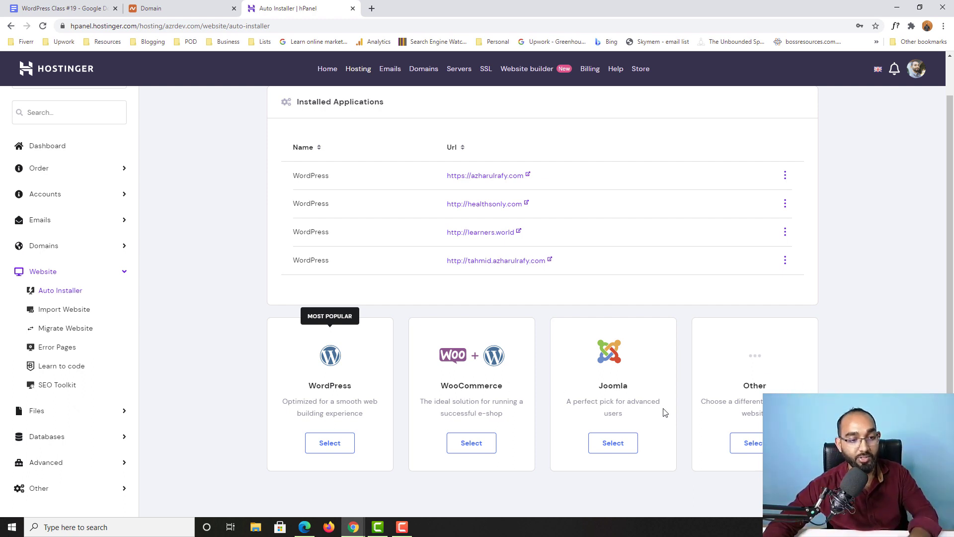
left_click(330, 447)
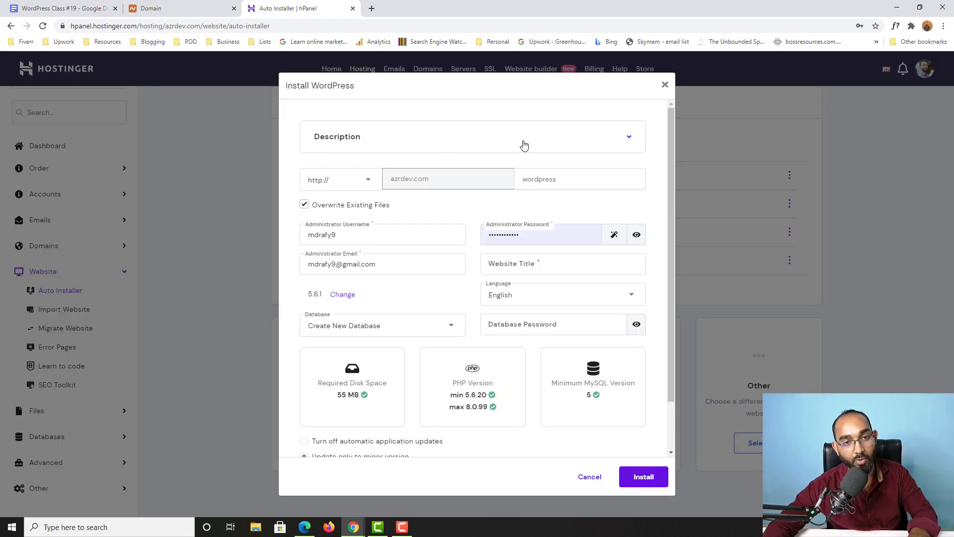
Step: Review the description, domain and install directory, leaving the wordpress directory unchanged
left_click(505, 141)
left_click(504, 141)
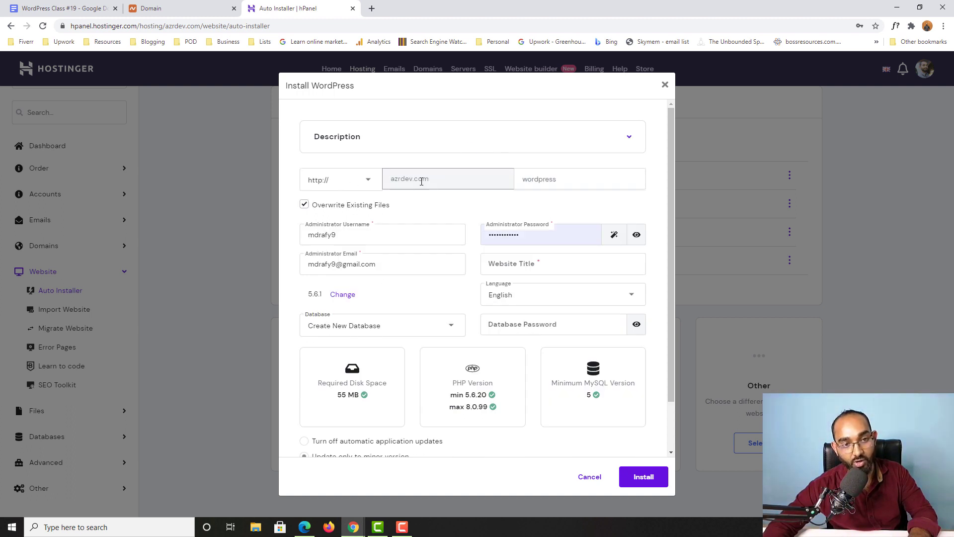
left_click_drag(422, 181, 380, 184)
left_click(501, 193)
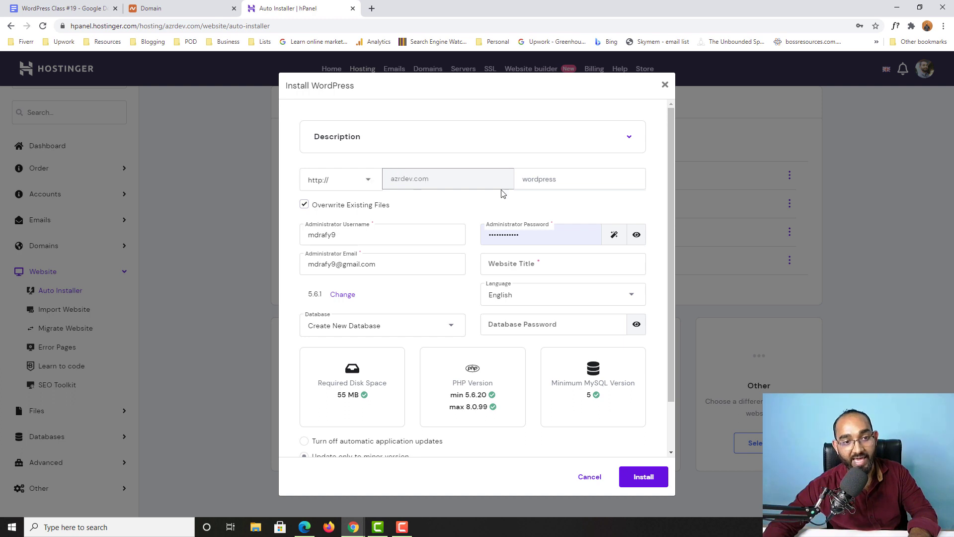
left_click(552, 180)
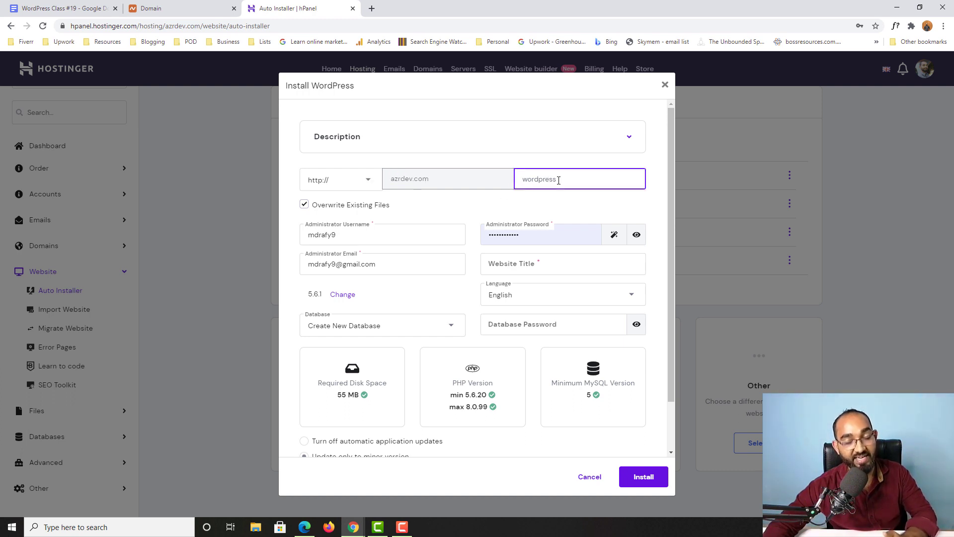
left_click(563, 199)
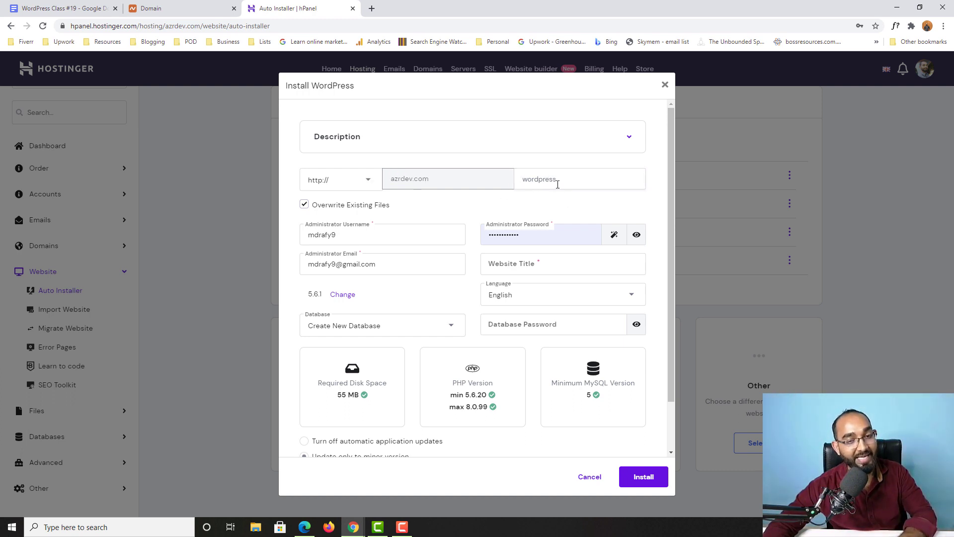
left_click(524, 183)
left_click(551, 206)
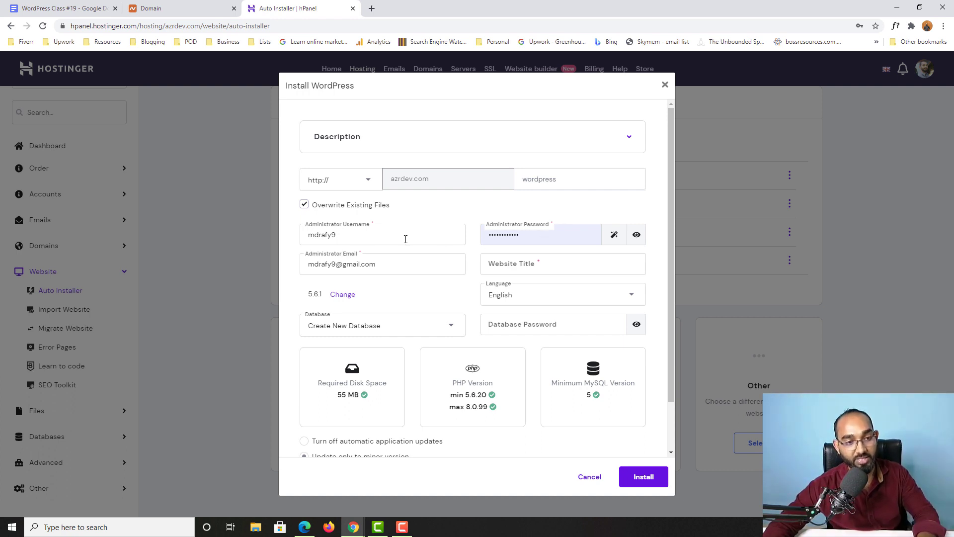
Step: Replace the prefilled administrator username with azrdev1 and set a new password
left_click_drag(405, 239, 312, 236)
key("BackSpace")
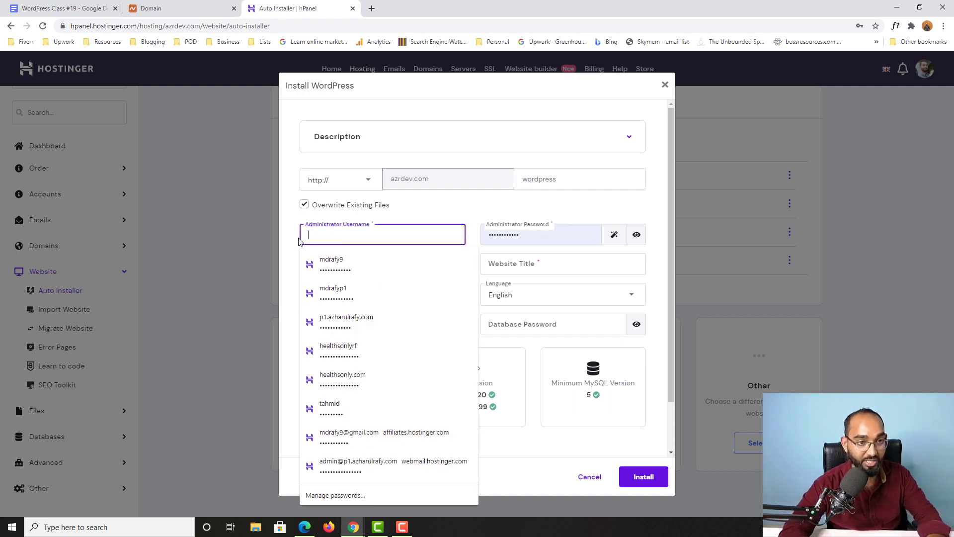
type("azrde")
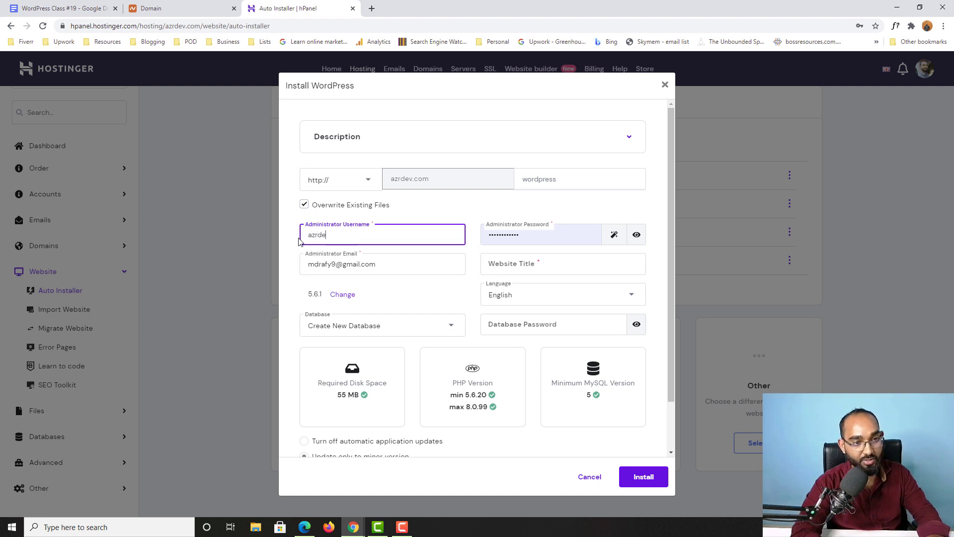
type("v1")
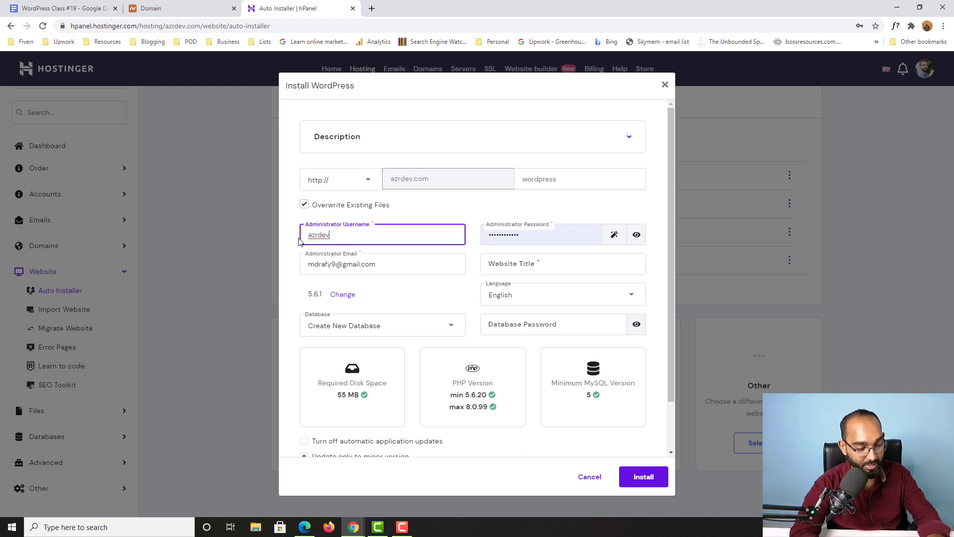
left_click(542, 234)
key("BackSpace")
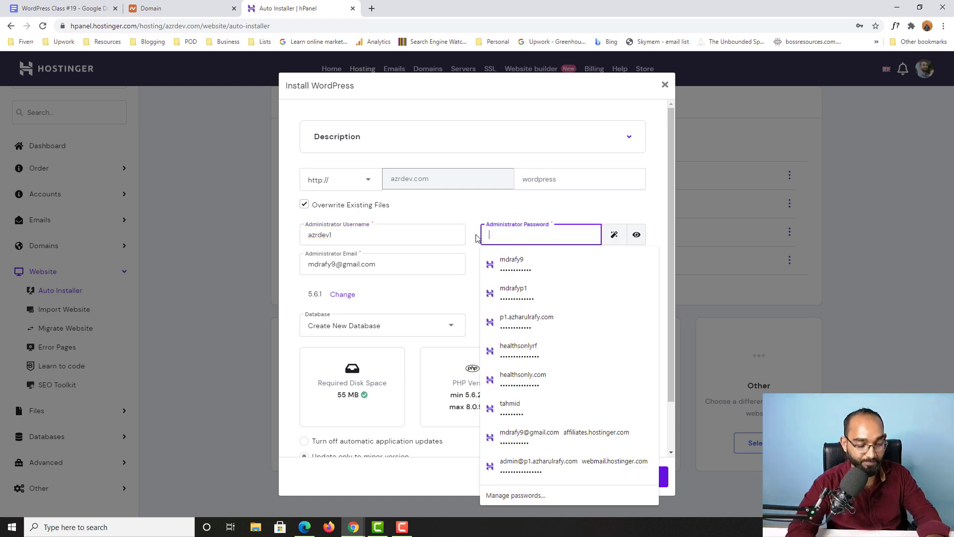
type("*************")
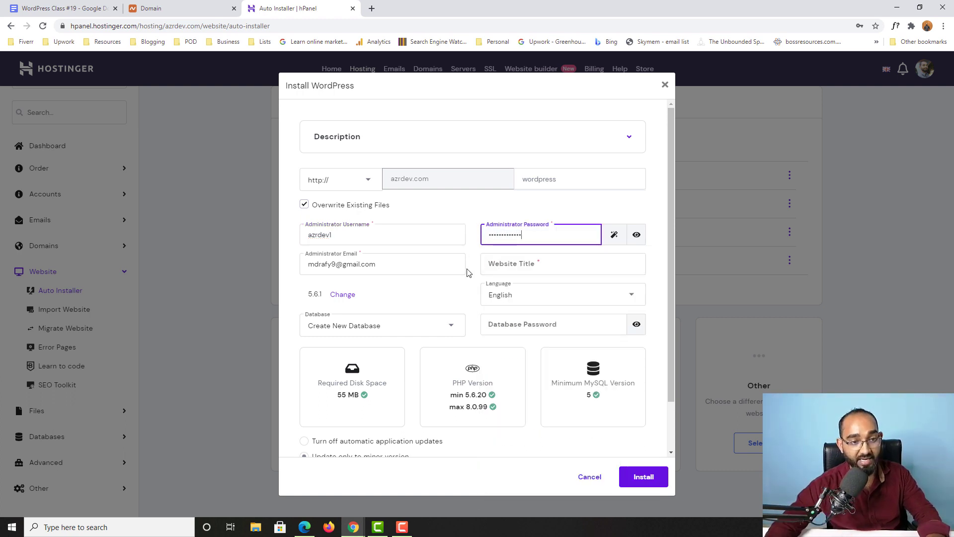
left_click(470, 273)
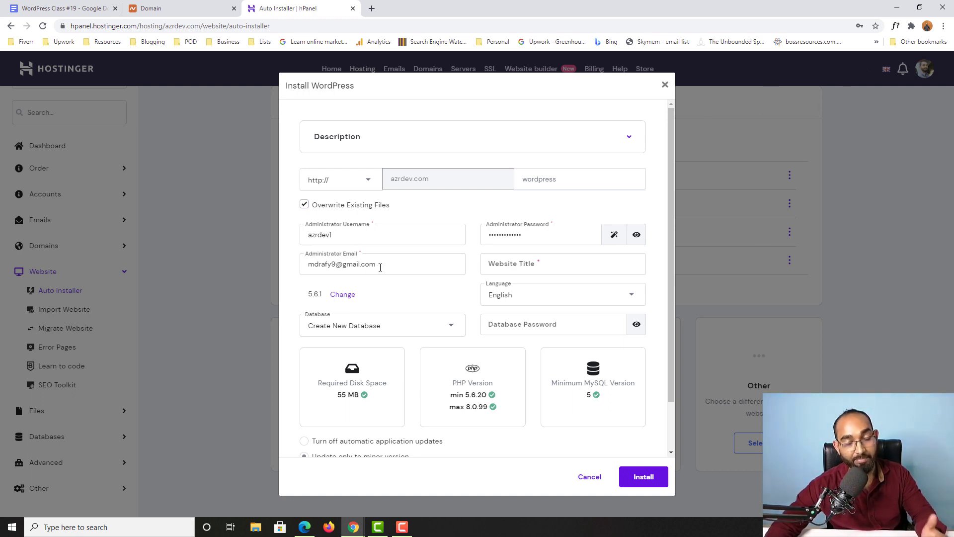
Step: Keep the administrator email and set the website title to 'azr Dev'
left_click_drag(383, 267, 303, 266)
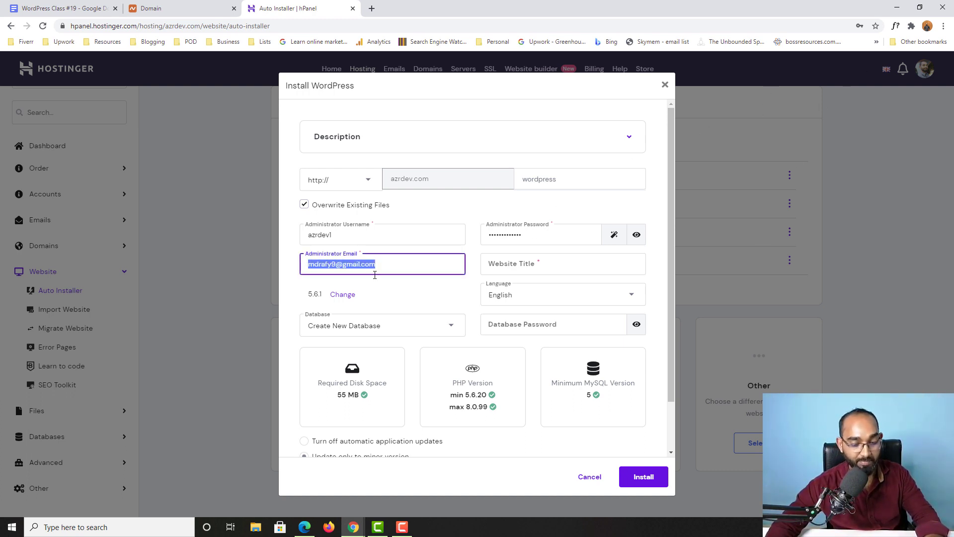
key("ctrl+x")
key("ctrl+z")
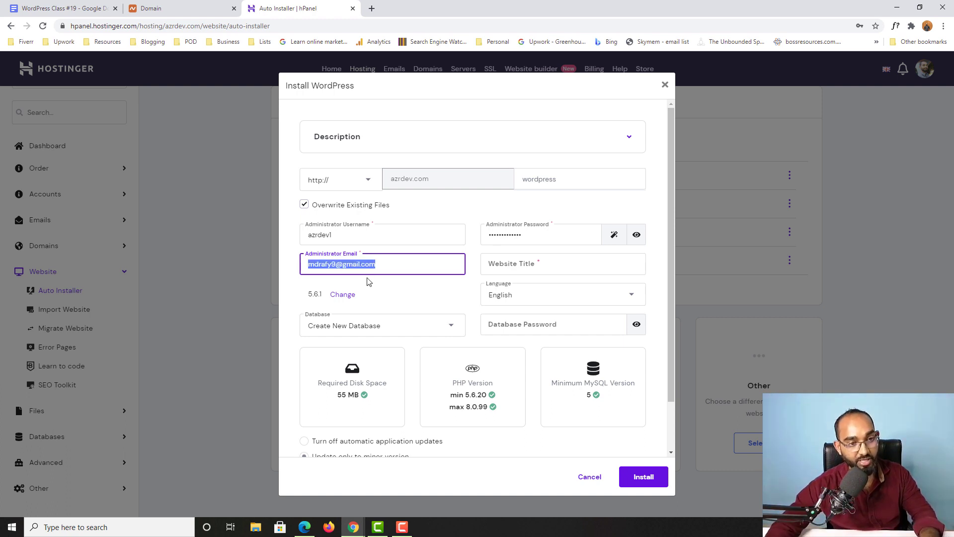
left_click(402, 298)
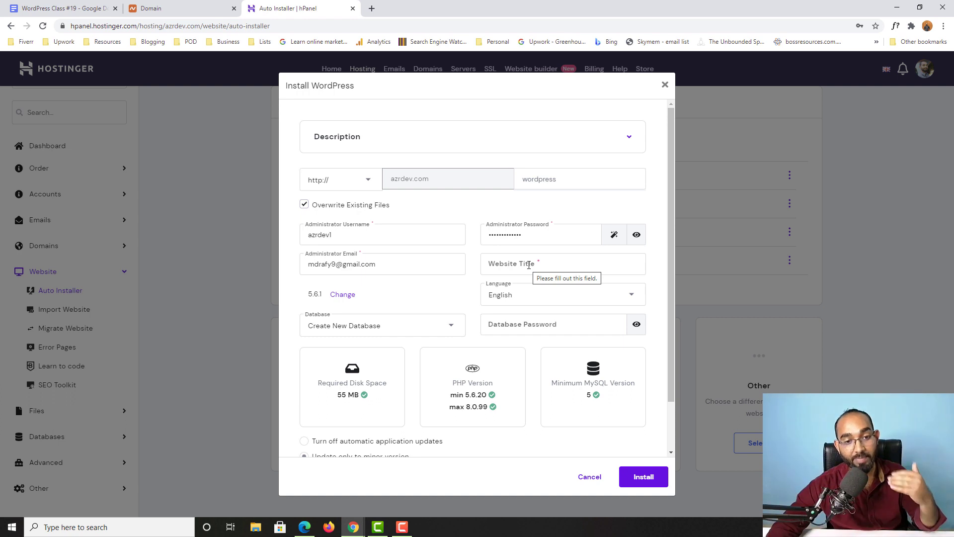
left_click(529, 264)
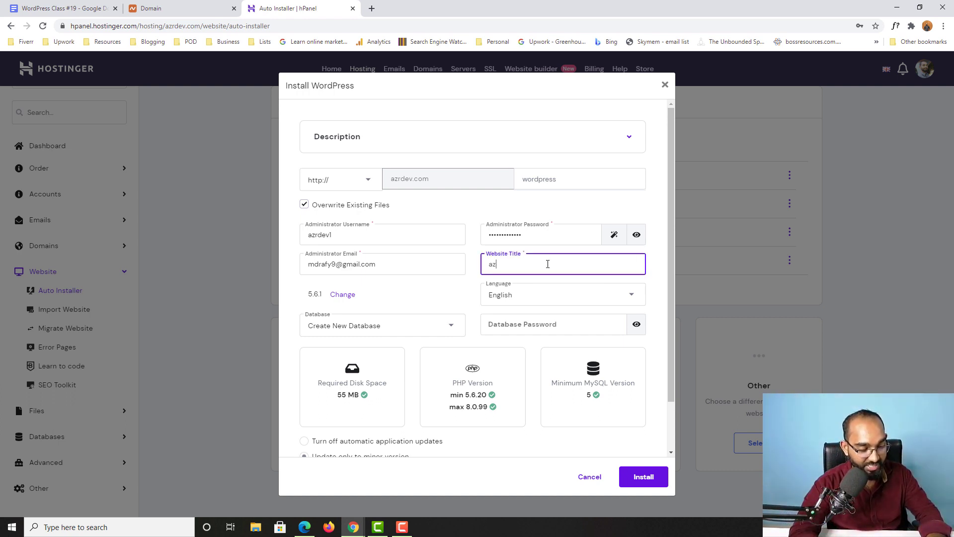
type("azr Dev")
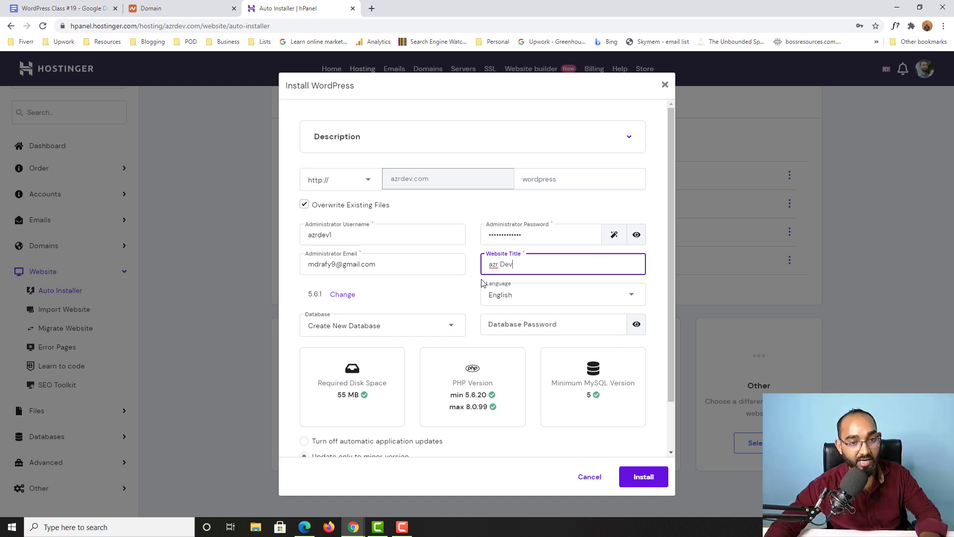
left_click(471, 297)
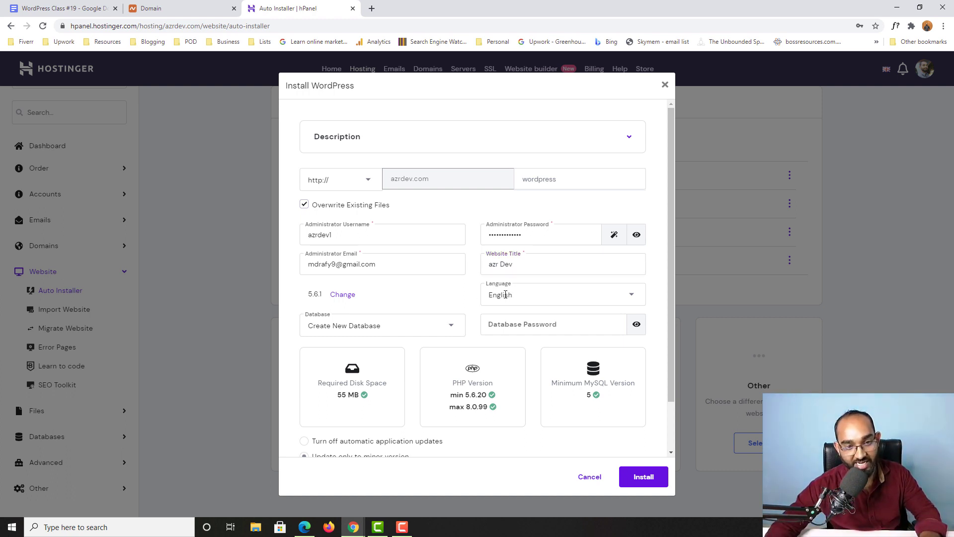
Step: Choose English as the site language and Create New Database
scroll(522, 293, "down", 1)
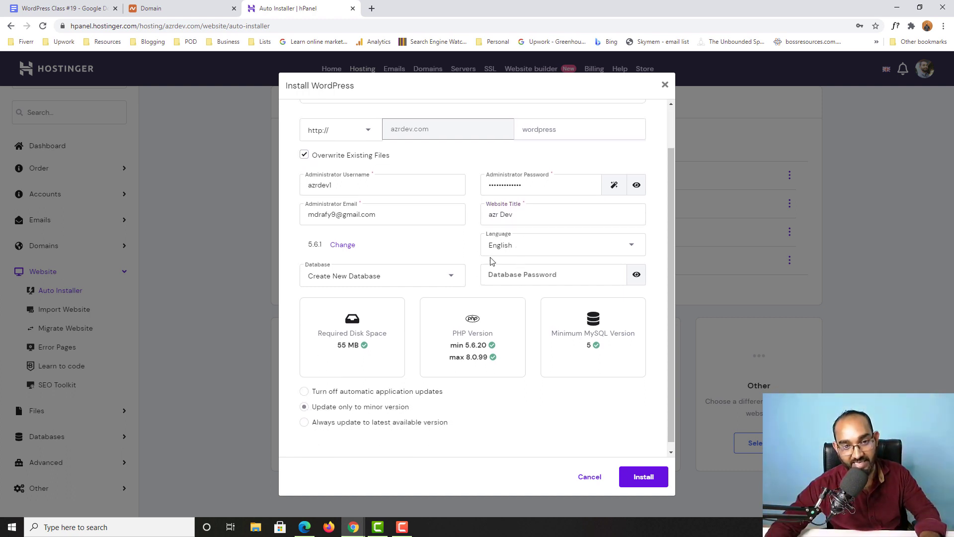
left_click(505, 243)
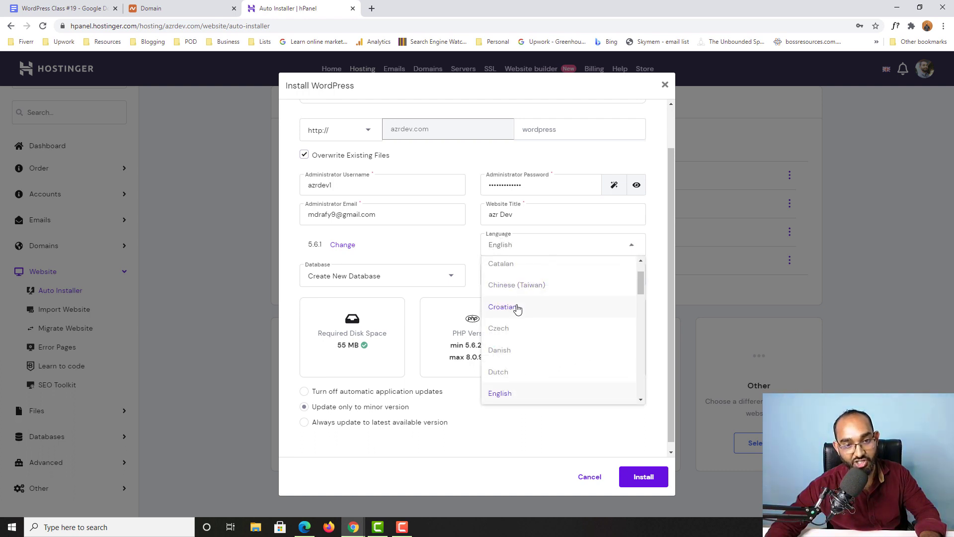
scroll(529, 374, "down", 1)
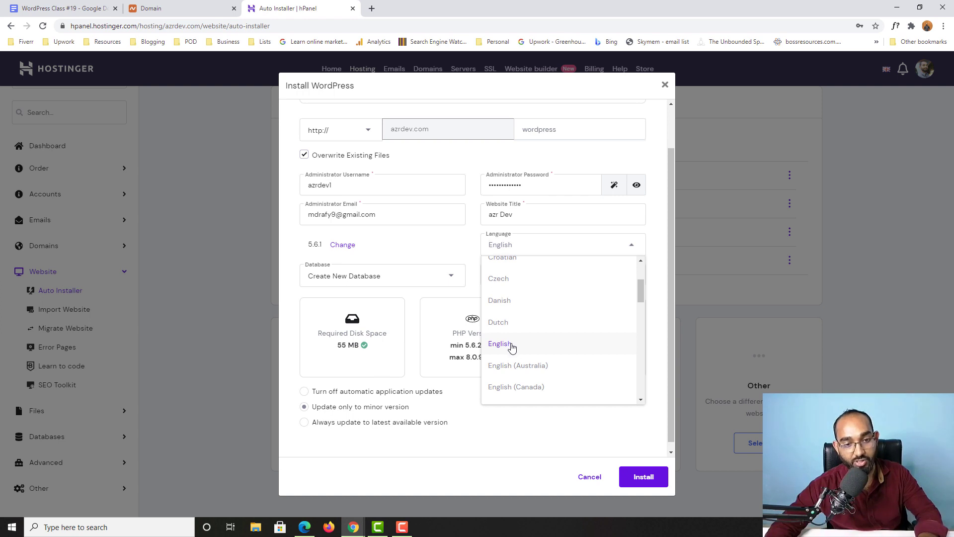
left_click(521, 346)
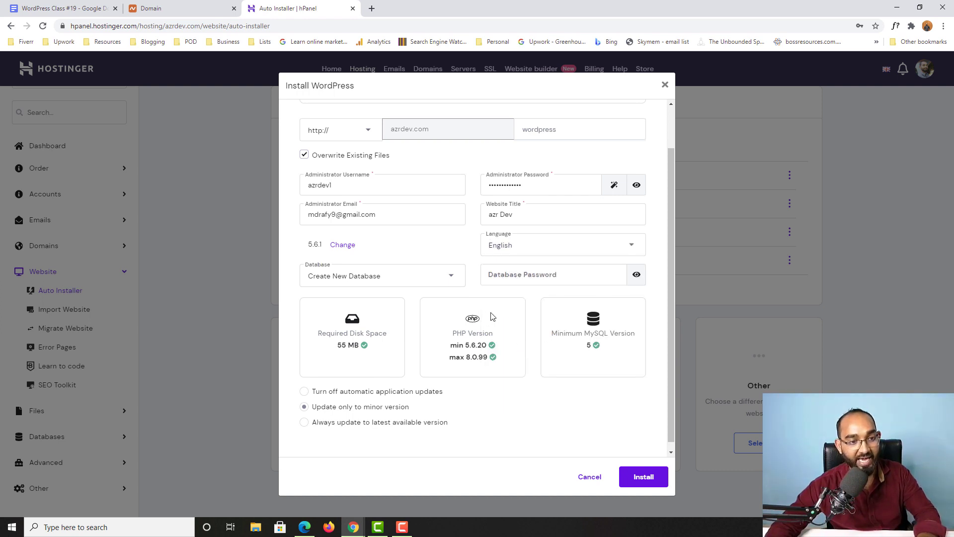
scroll(319, 284, "down", 1)
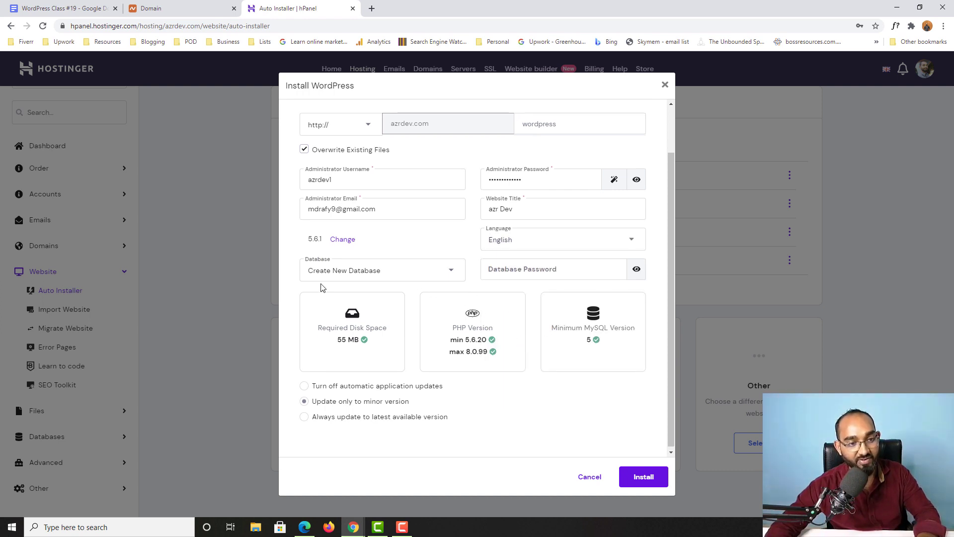
left_click(348, 268)
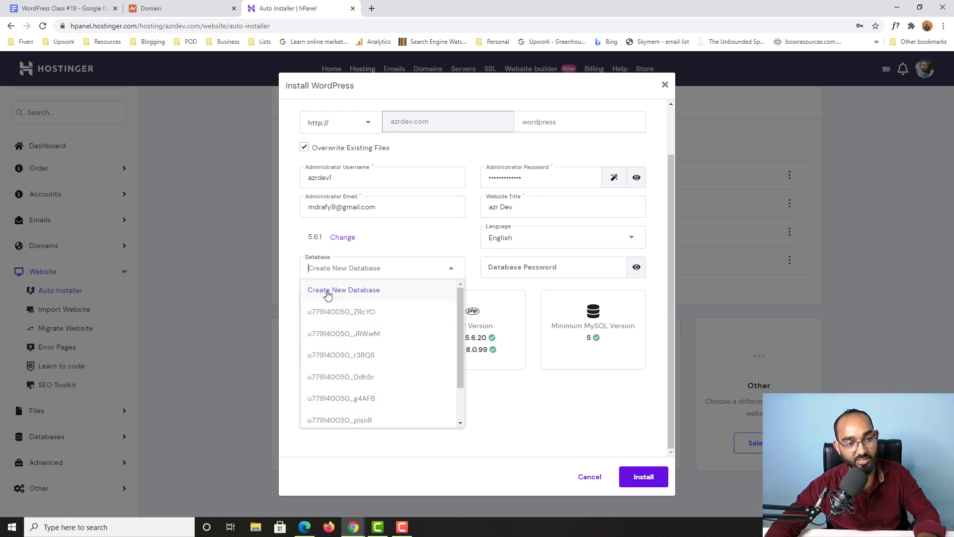
left_click(343, 292)
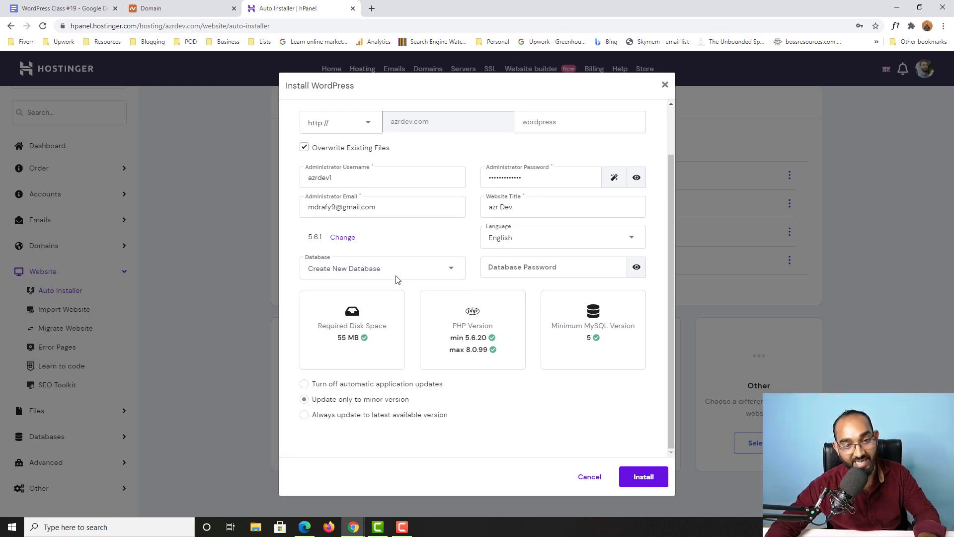
Step: Enter the database password and select 'Always update to latest available version'
left_click(499, 272)
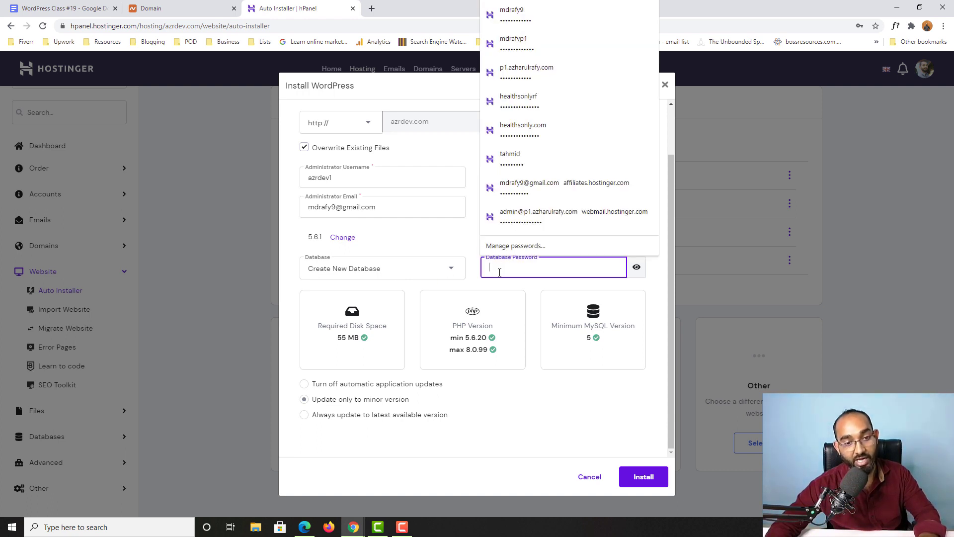
left_click(500, 292)
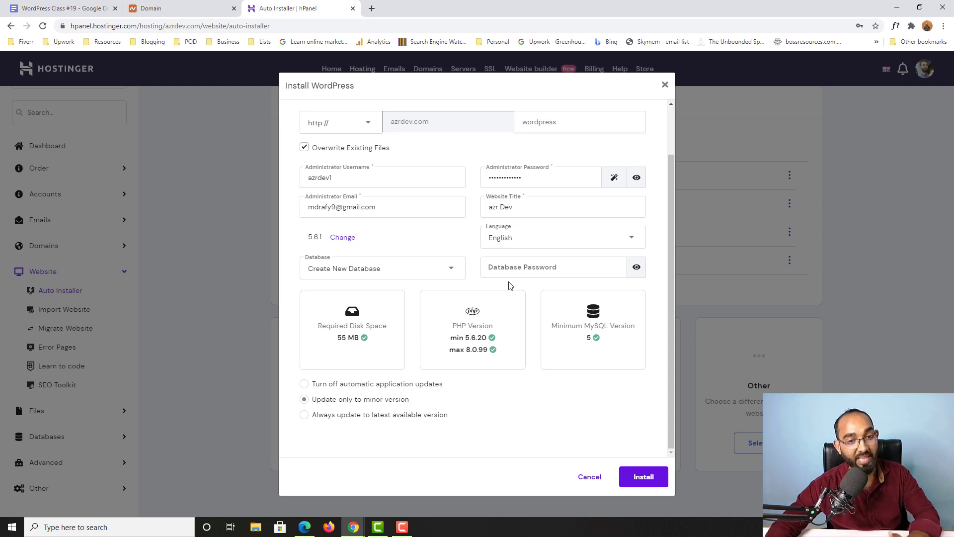
left_click(511, 269)
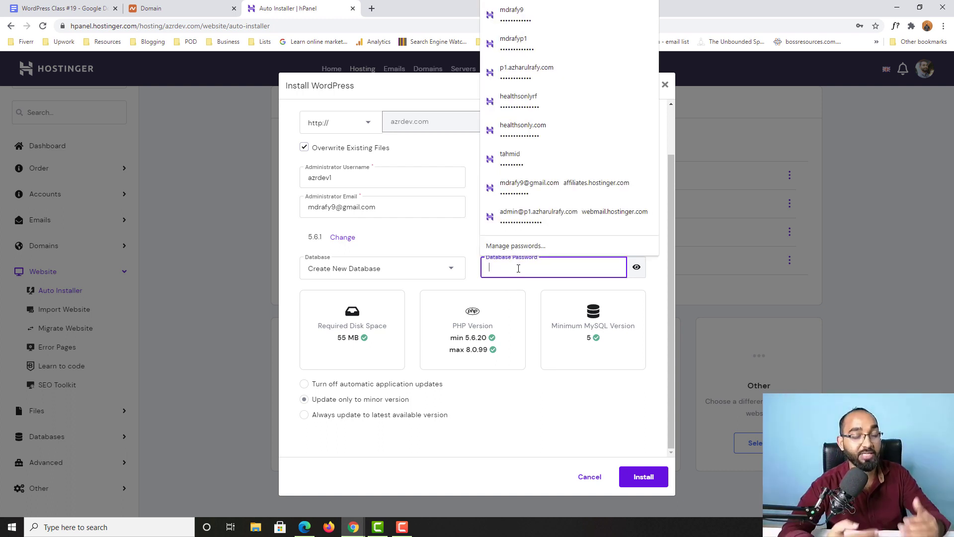
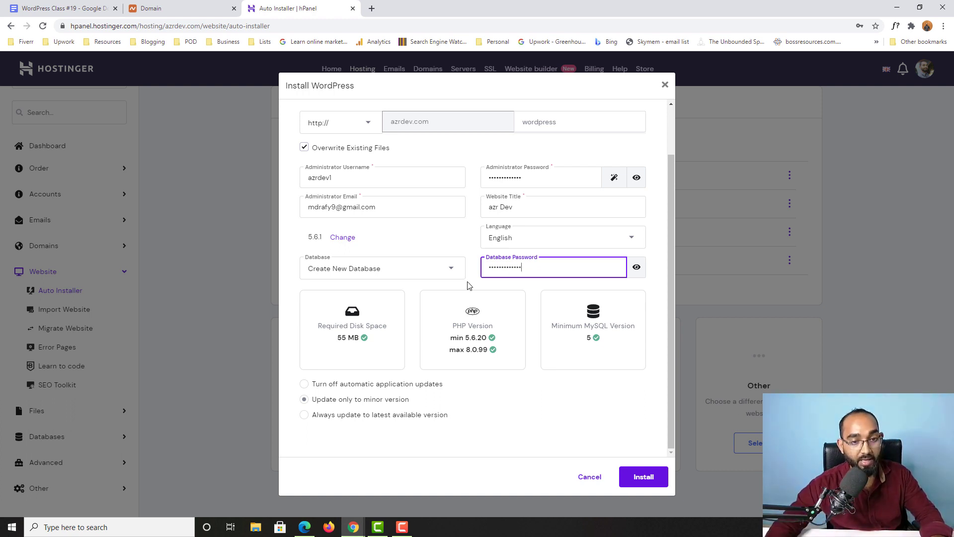
left_click(469, 285)
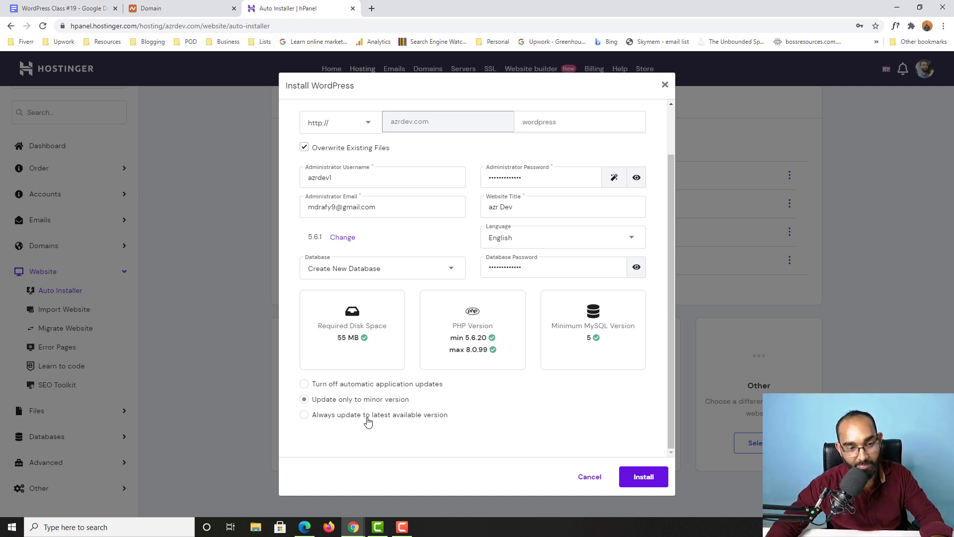
left_click(420, 416)
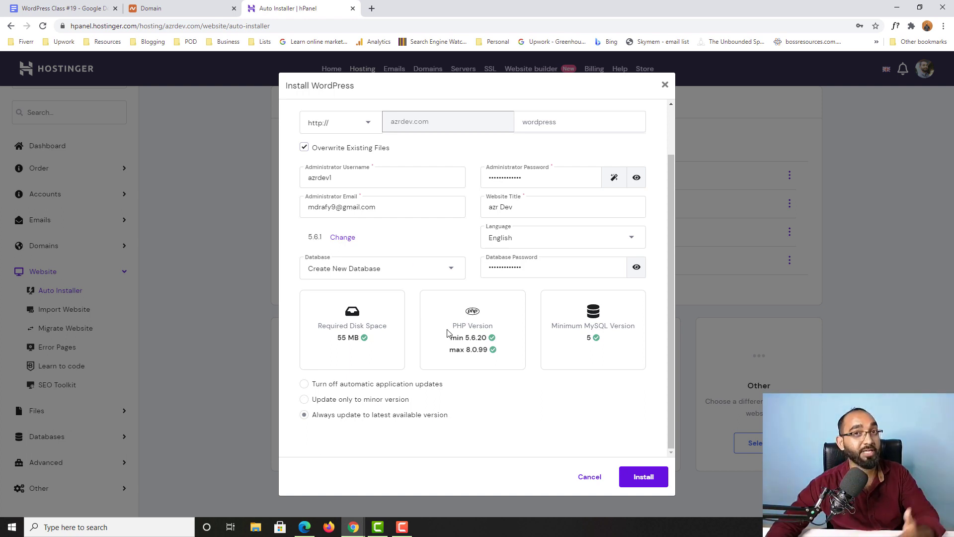
scroll(417, 367, "up", 1)
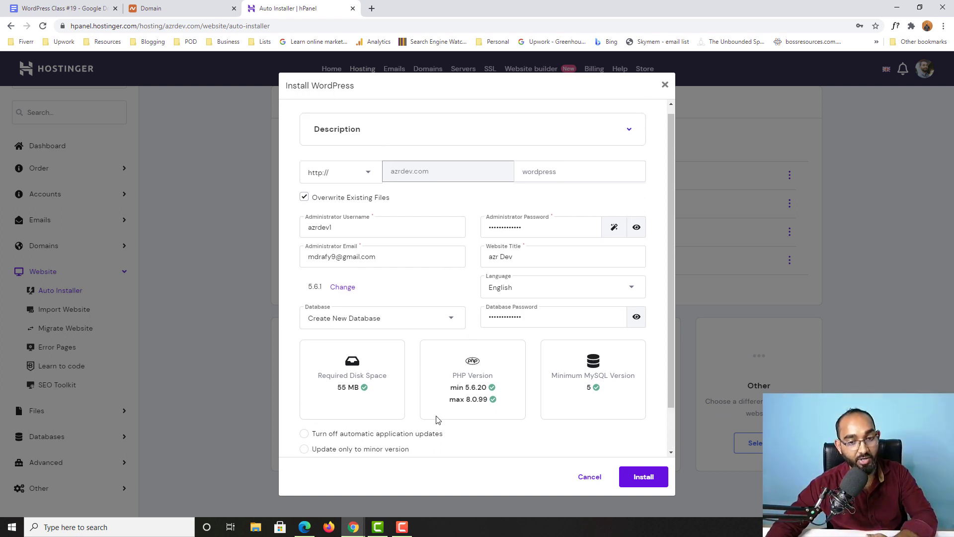
scroll(436, 413, "down", 1)
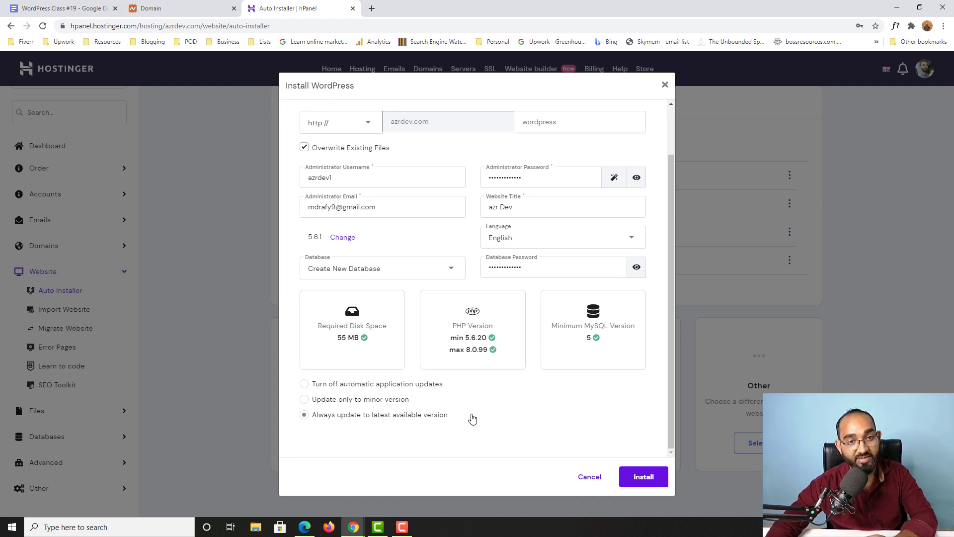
Step: Start the install, swap the rejected administrator password for a stronger one, and install again
left_click(646, 481)
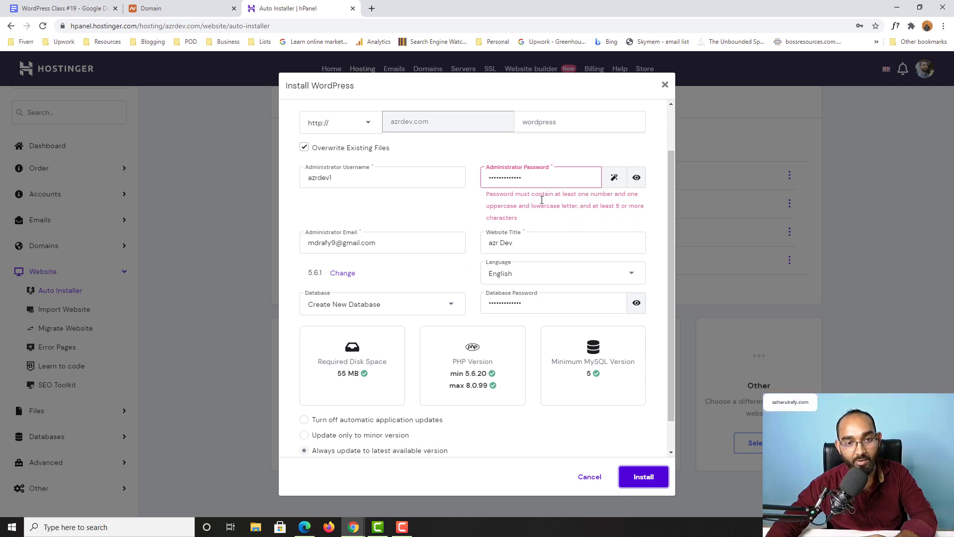
left_click_drag(532, 178, 459, 179)
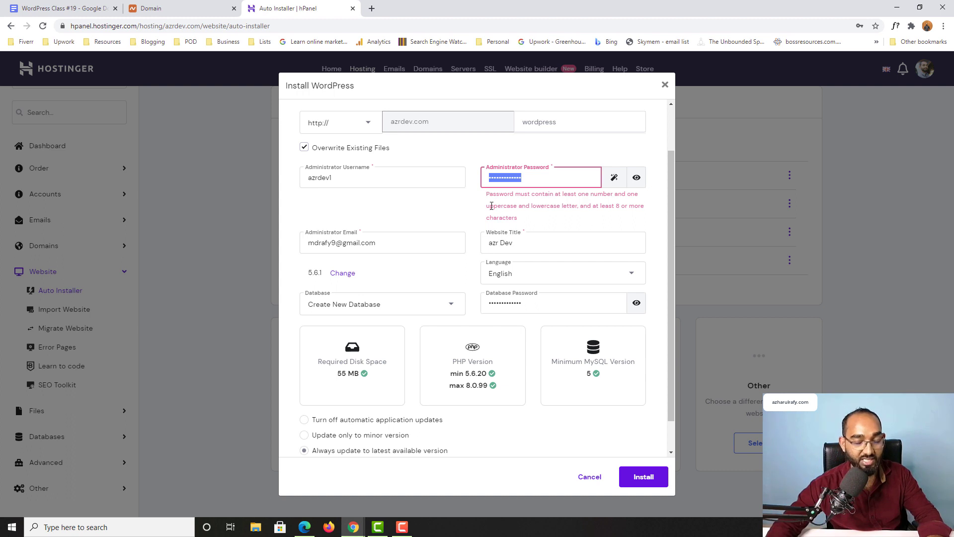
type("••••••")
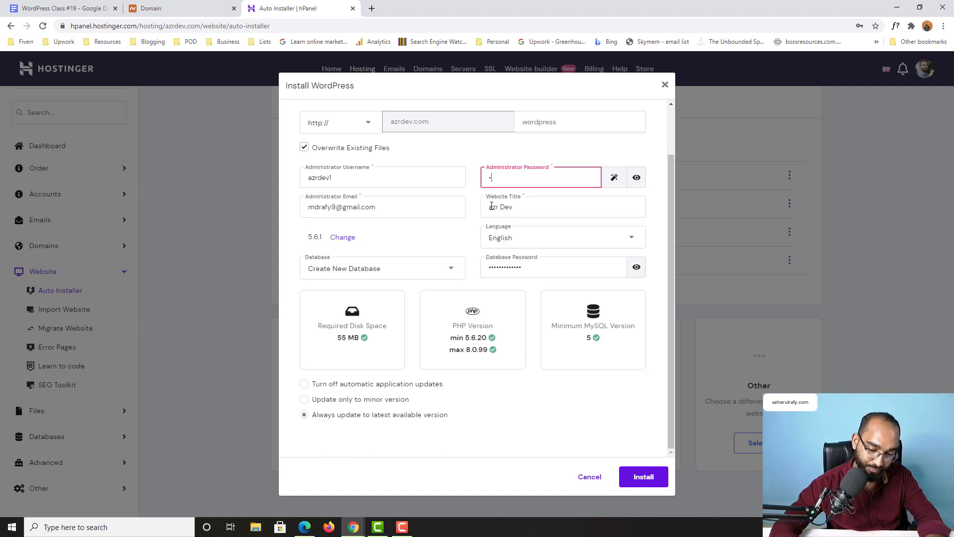
type("••••")
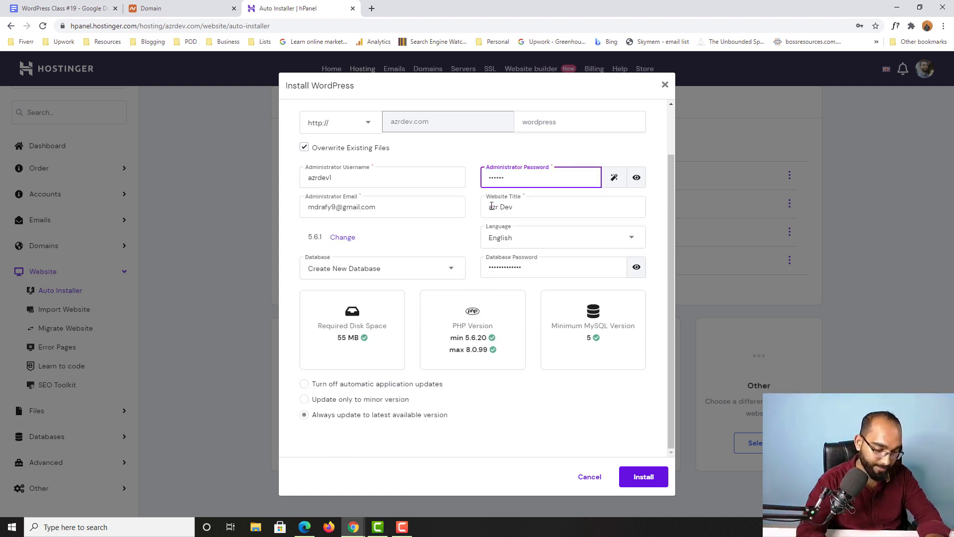
type("•••")
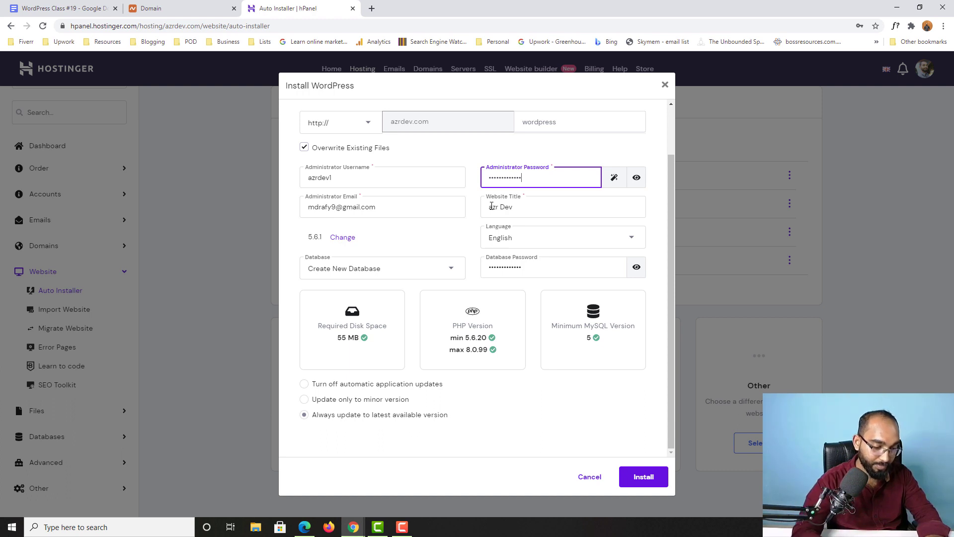
left_click(542, 412)
left_click(643, 476)
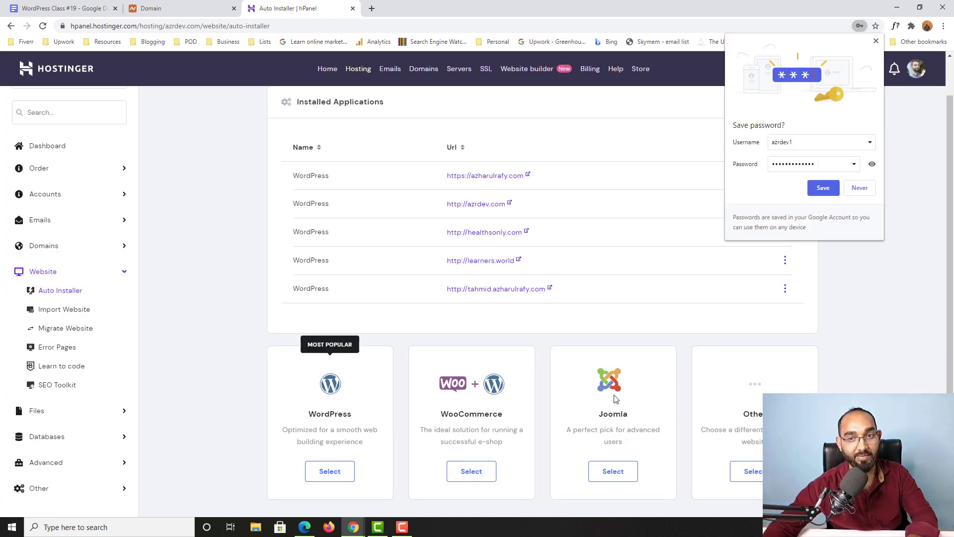
Step: Save the new WordPress admin login in Chrome and close the compromised passwords warning
left_click(825, 188)
left_click(875, 41)
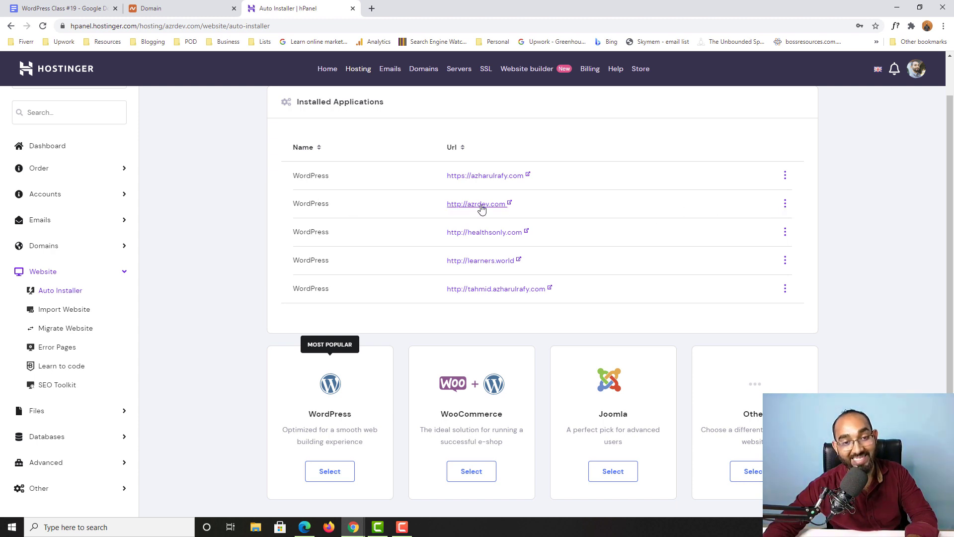
Step: Choose Manage from the azrdev.com row's three-dot menu and look over its WordPress dashboard
left_click(786, 204)
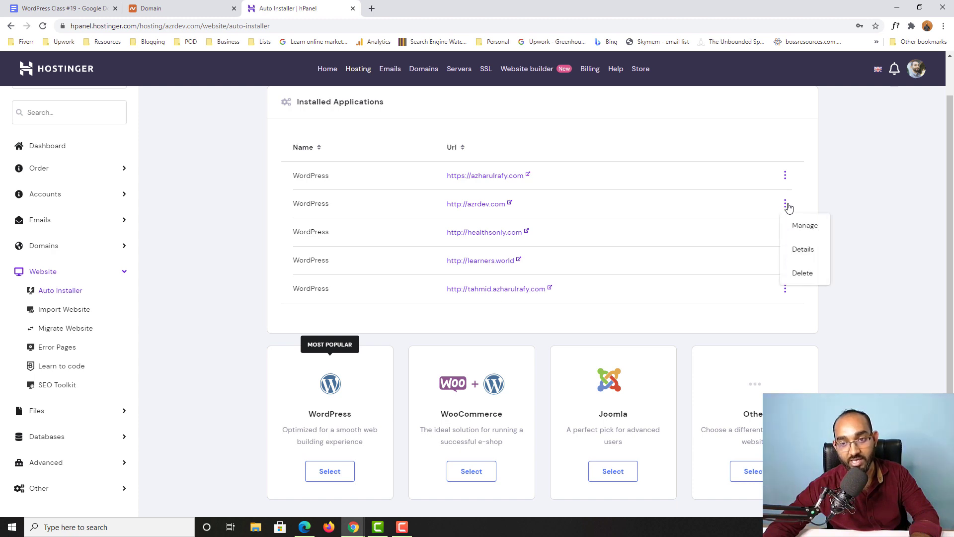
left_click(805, 226)
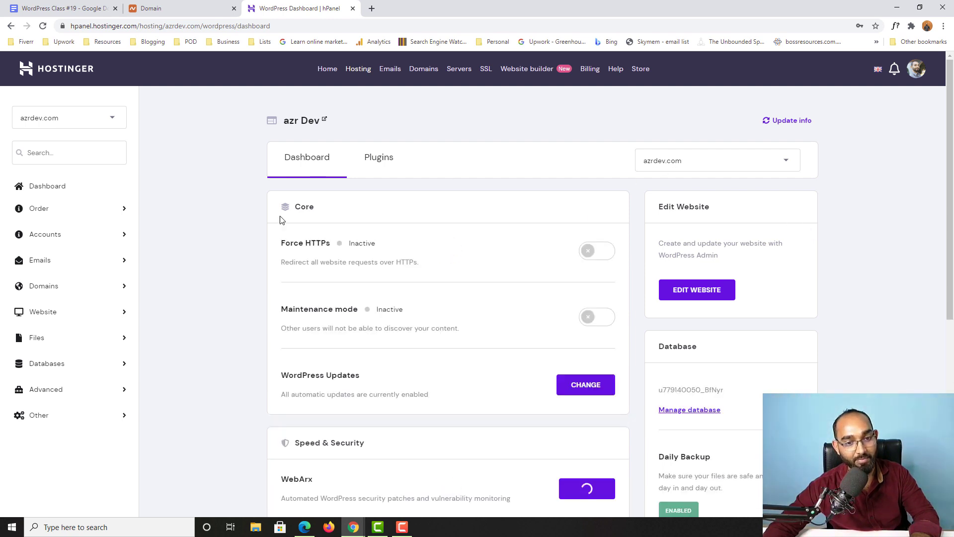
scroll(263, 281, "down", 2)
scroll(259, 289, "down", 5)
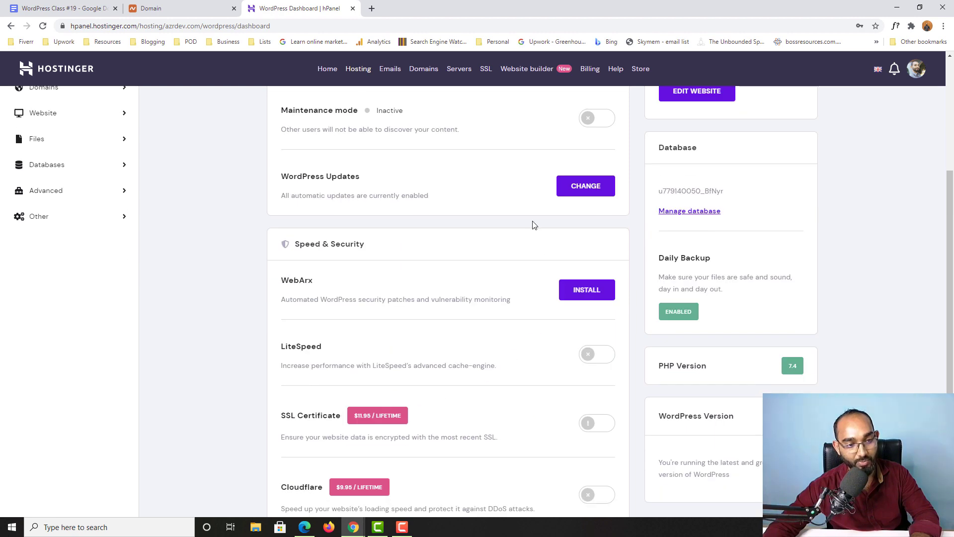
scroll(256, 347, "up", 5)
scroll(278, 387, "up", 3)
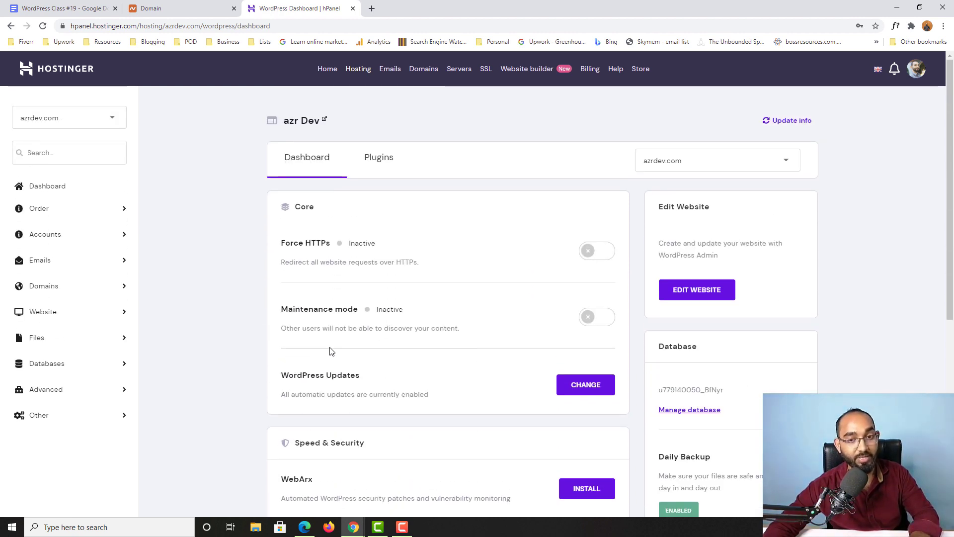
Step: Launch EDIT WEBSITE for azrdev.com and reload the ERR_CONNECTION_RESET page with F5
left_click(686, 298)
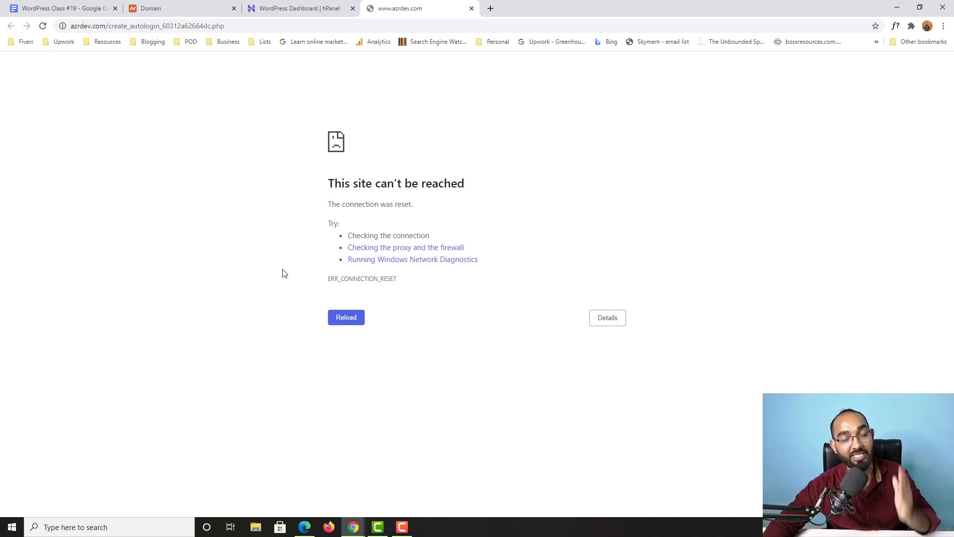
key("F5")
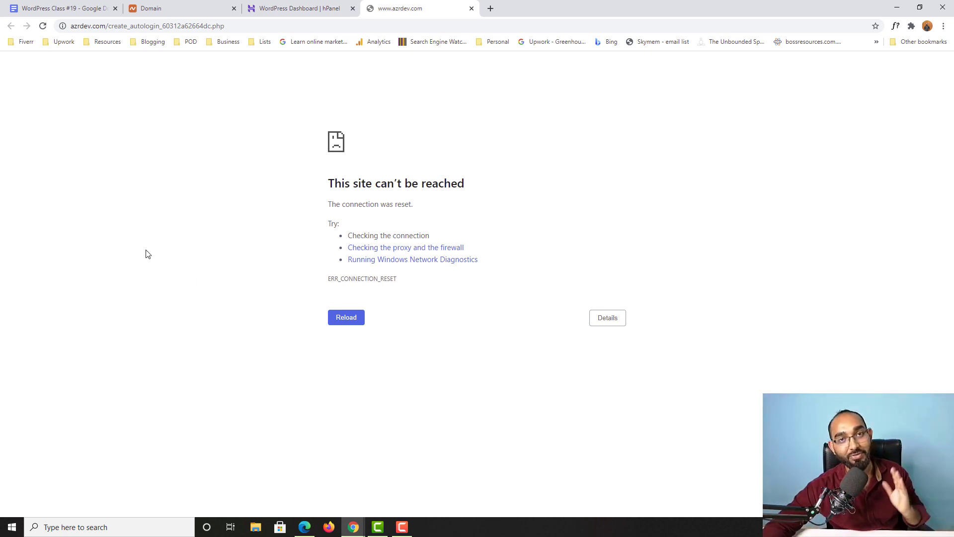
Step: Return to the hPanel WordPress Dashboard tab and launch EDIT WEBSITE once more
left_click(342, 3)
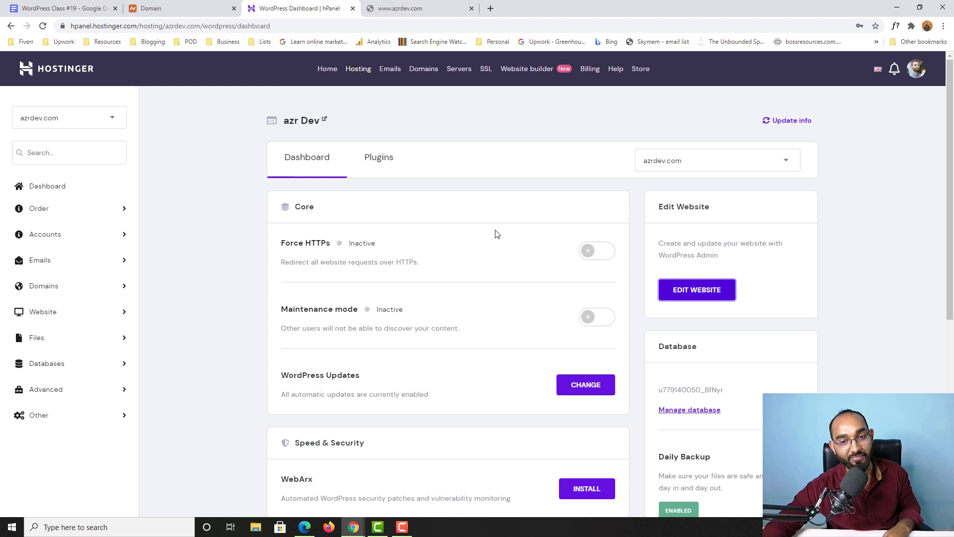
left_click(701, 298)
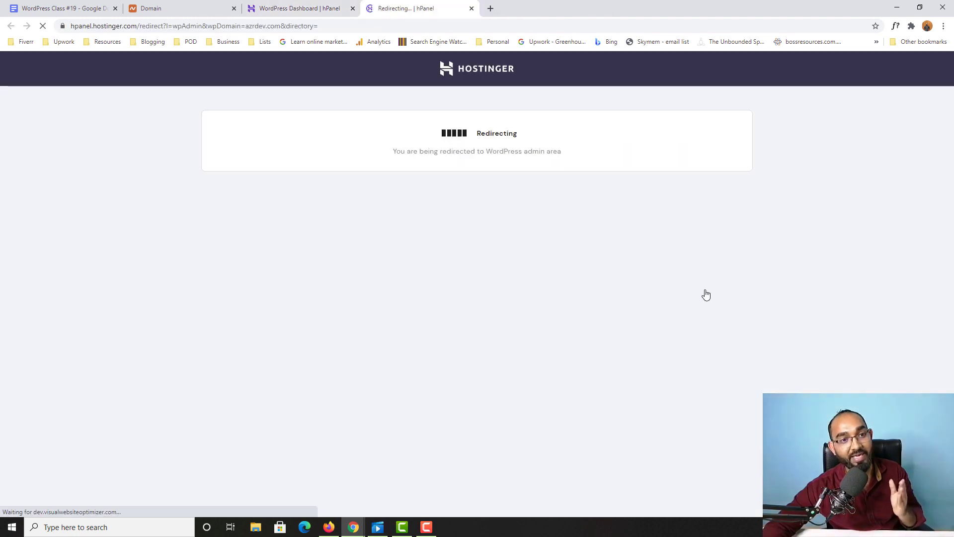